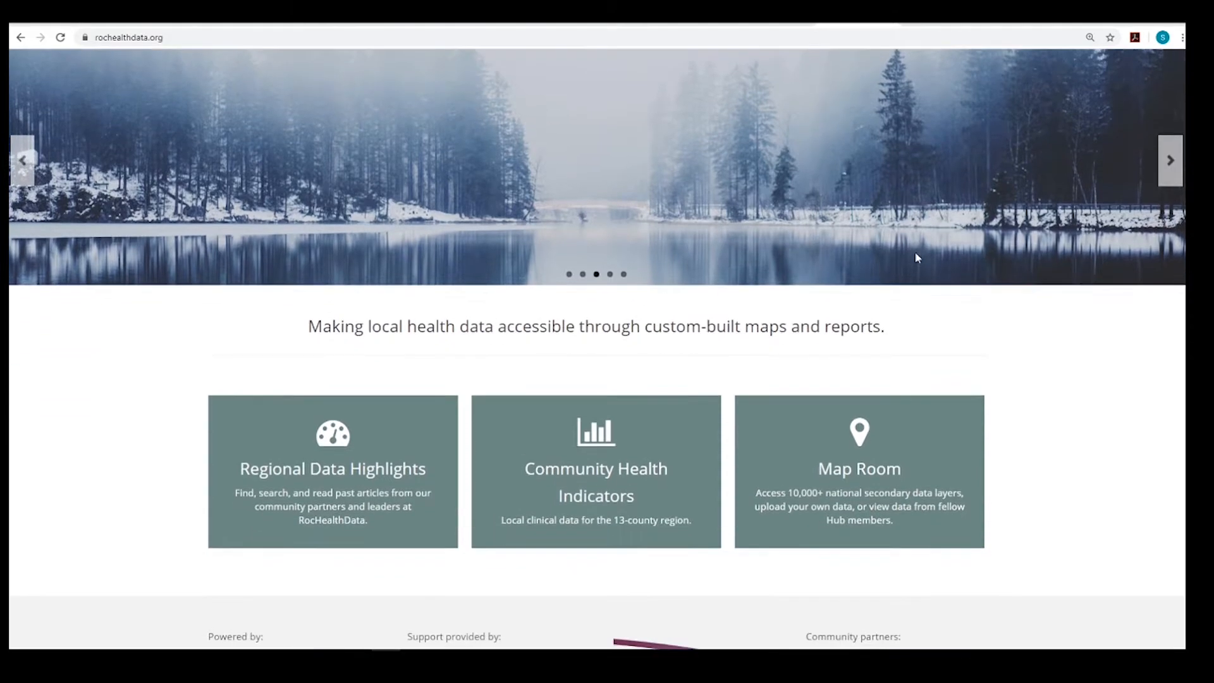
# Open the Map Room and browse the data topics to the Primary and Secondary layers under Education, Educational Facilities
pyautogui.click(920, 396)
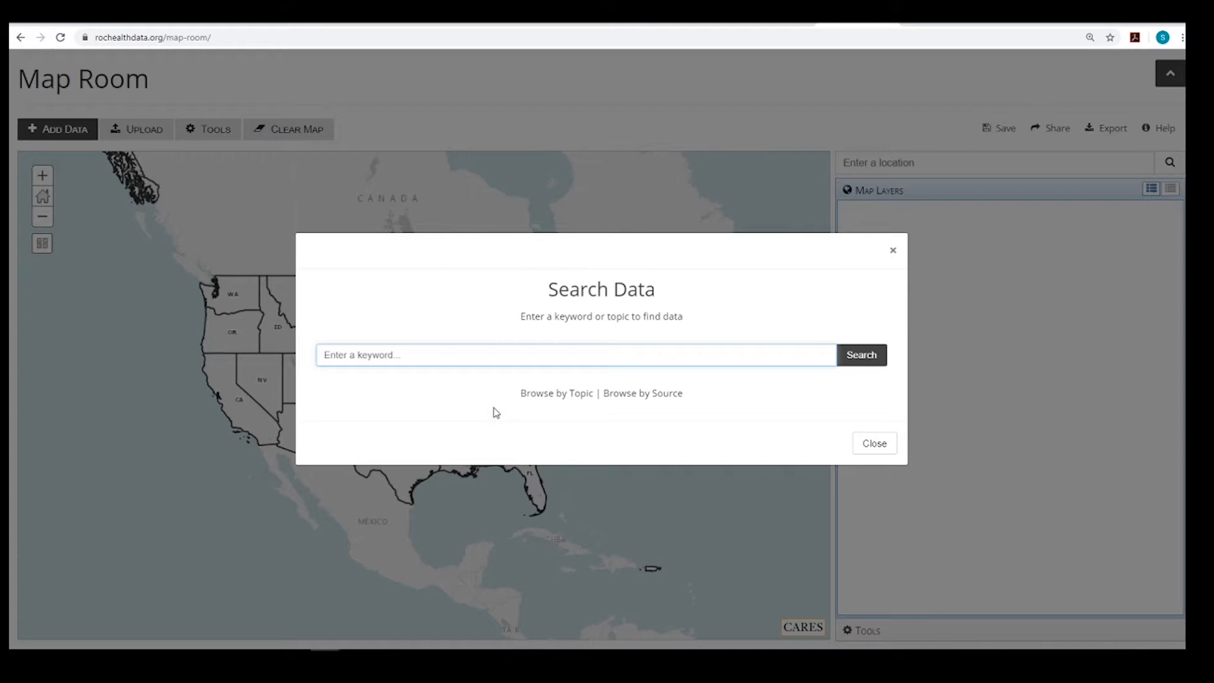
pyautogui.click(537, 395)
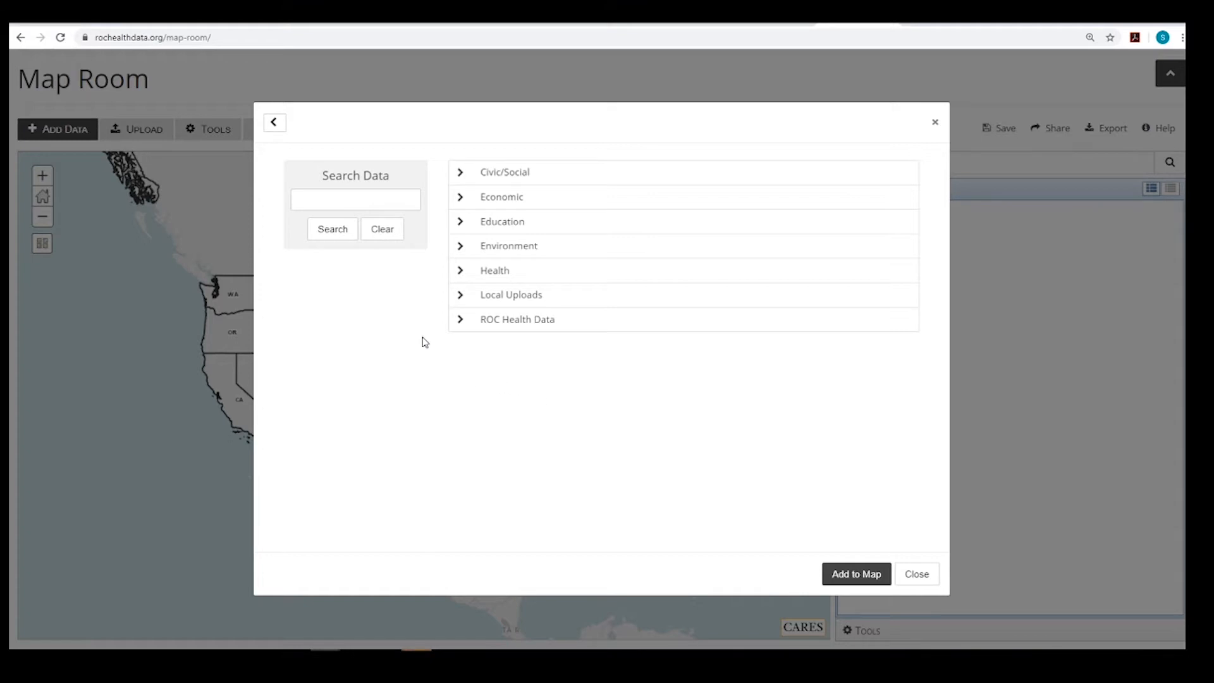
pyautogui.click(462, 226)
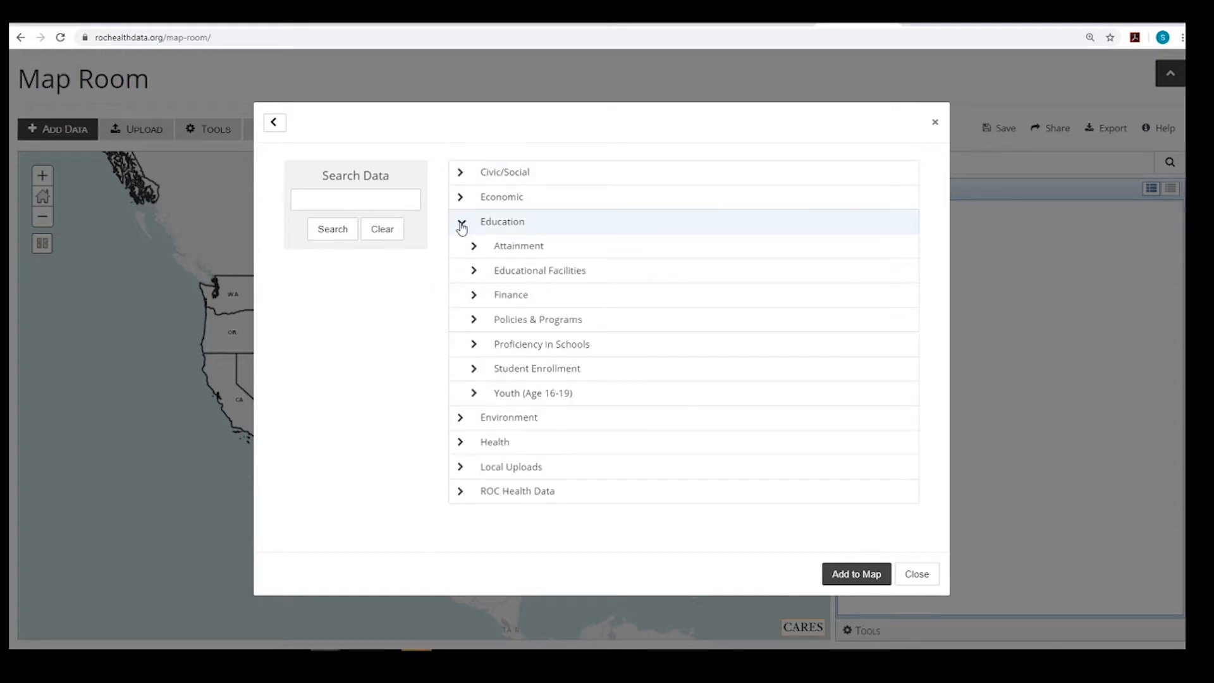
pyautogui.click(475, 271)
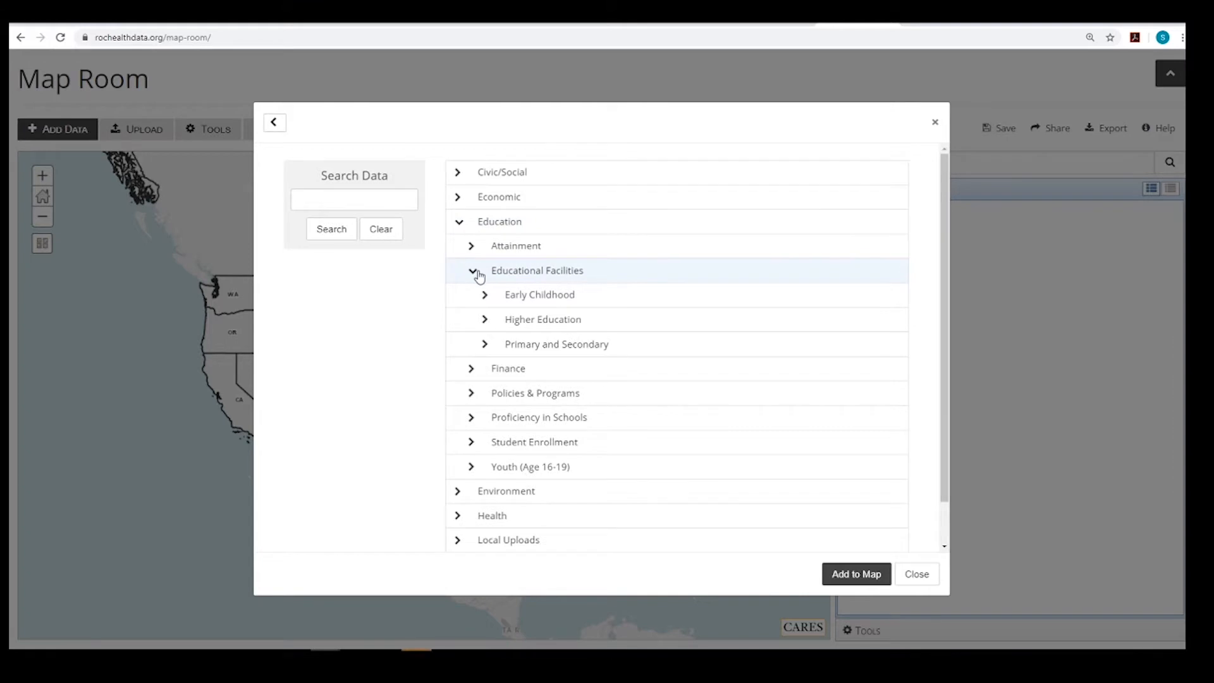
pyautogui.click(484, 344)
pyautogui.scroll(-2, 521, 365)
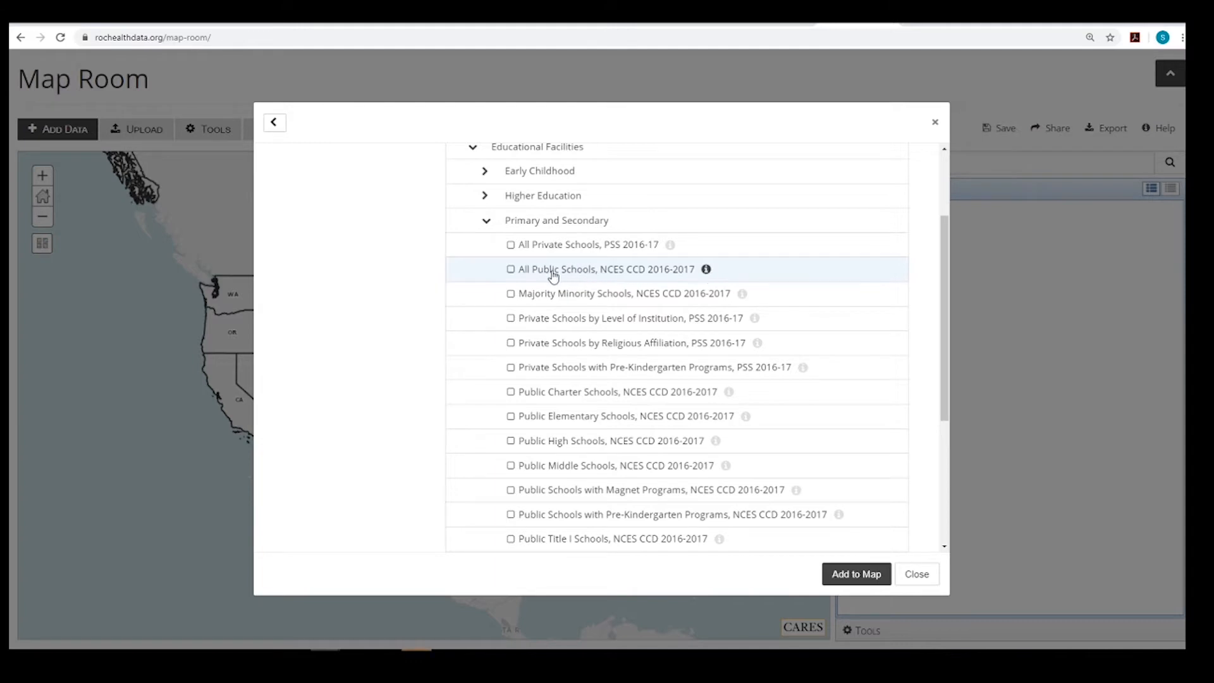
# Read the description, release date, release cycle and data source of the All Public Schools, NCES CCD 2016-2017 layer
pyautogui.click(705, 271)
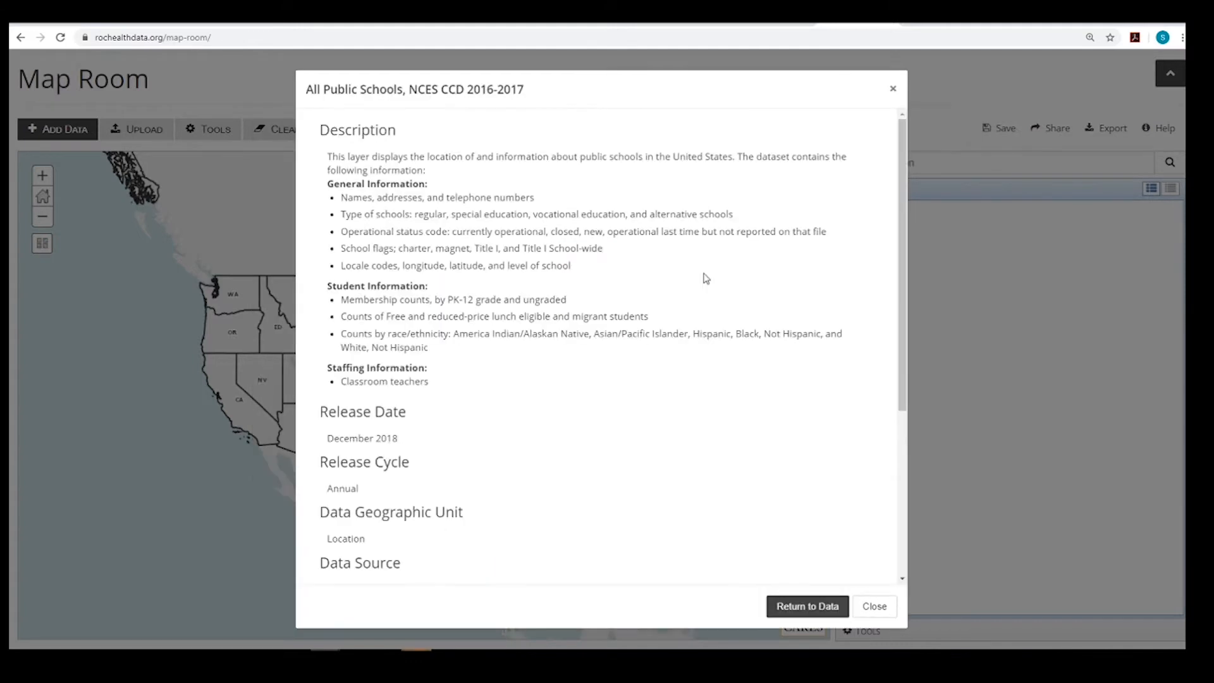
pyautogui.moveTo(398, 130); pyautogui.dragTo(320, 132)
pyautogui.click(382, 192)
pyautogui.scroll(-3, 426, 264)
pyautogui.moveTo(413, 218); pyautogui.dragTo(317, 225)
pyautogui.moveTo(422, 286); pyautogui.dragTo(318, 284)
pyautogui.click(480, 305)
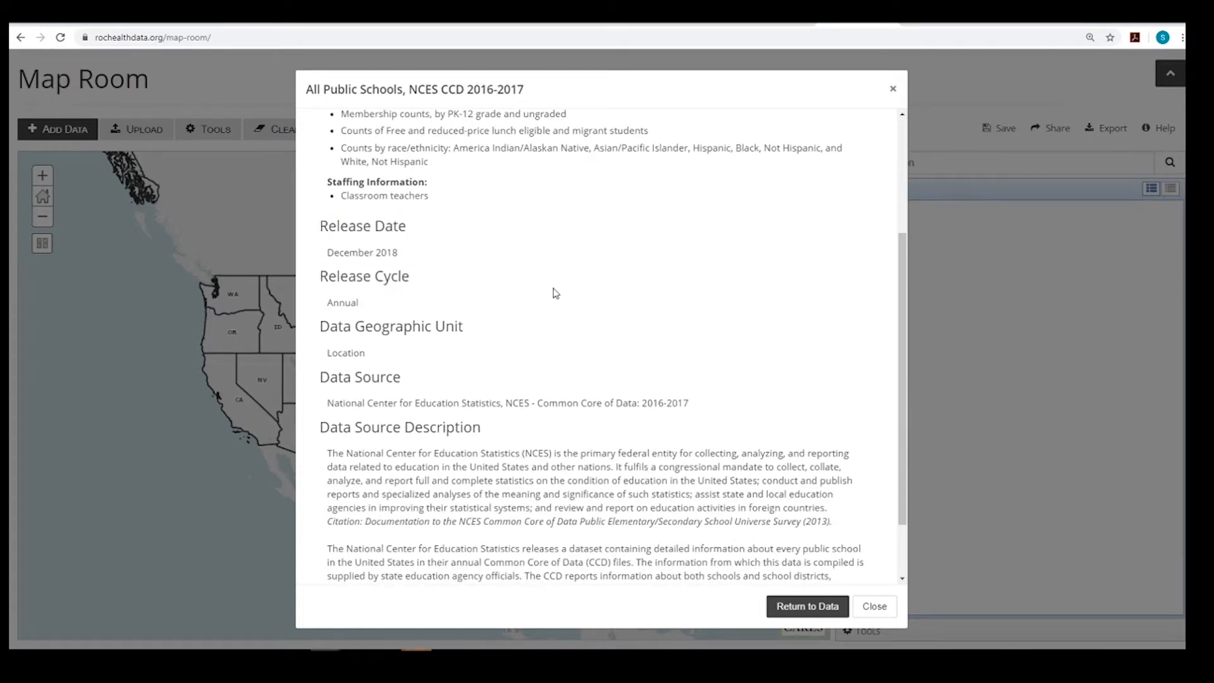
pyautogui.scroll(-1, 555, 293)
pyautogui.moveTo(321, 298); pyautogui.dragTo(402, 298)
pyautogui.click(410, 306)
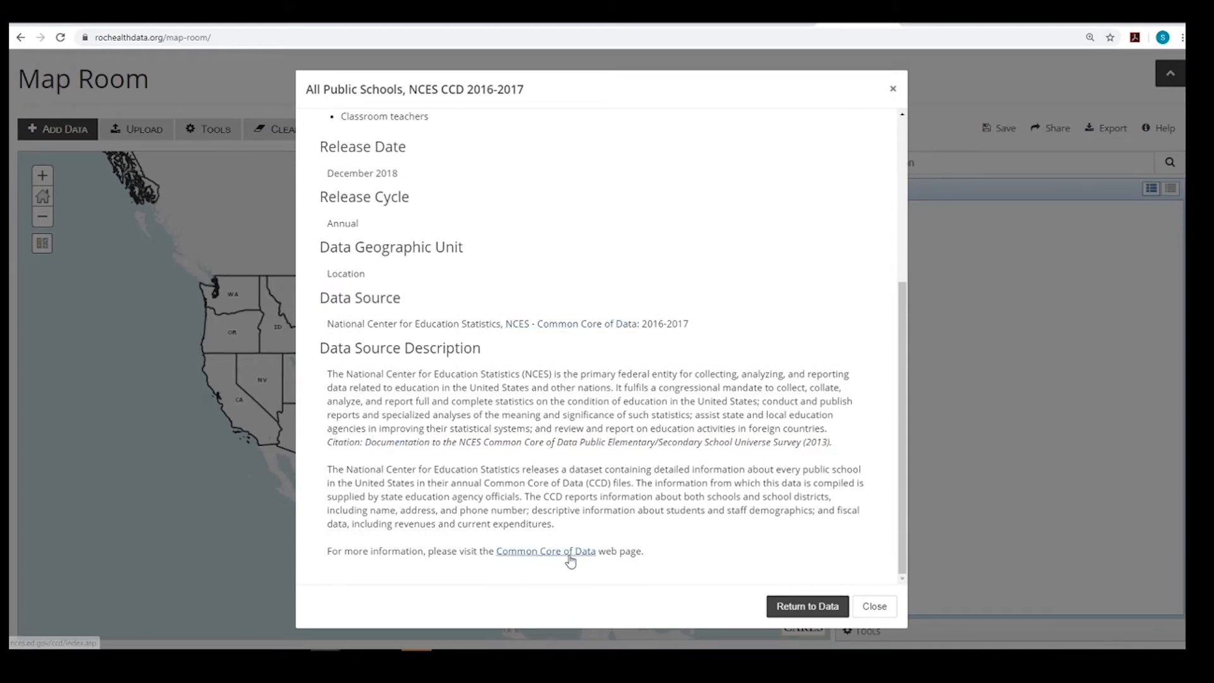
pyautogui.click(808, 606)
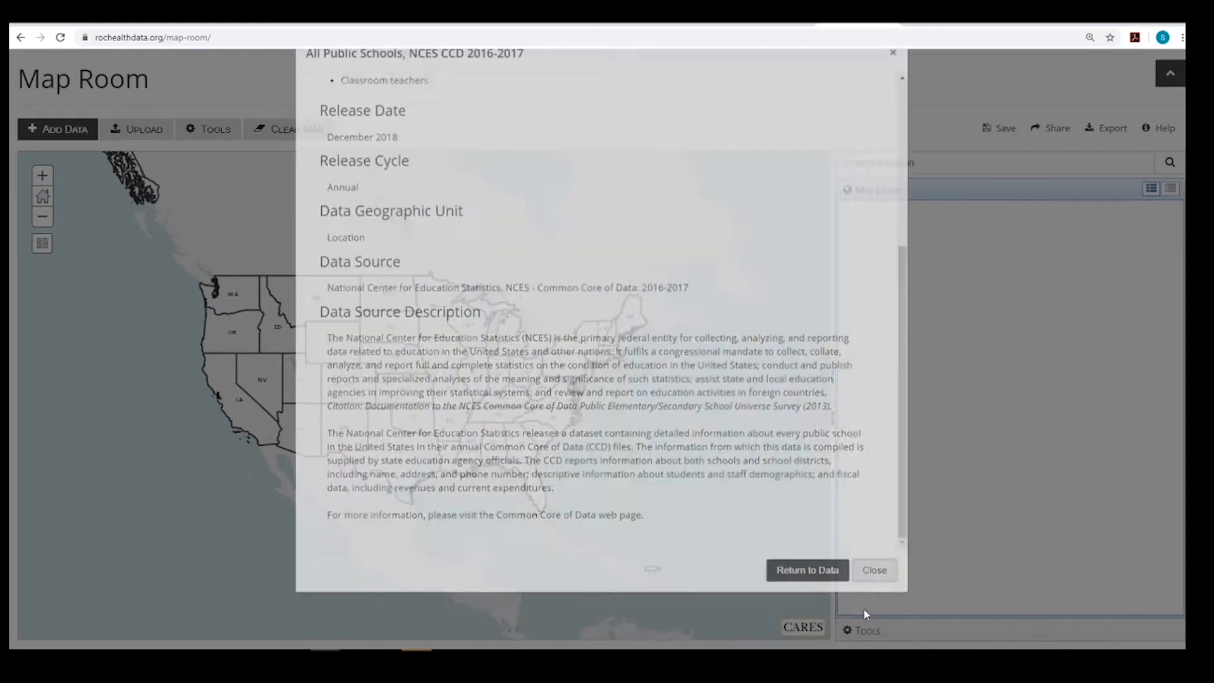
# Browse the data by source to the American Community Survey layers under Education, Attainment, All Students, and close the list
pyautogui.click(40, 132)
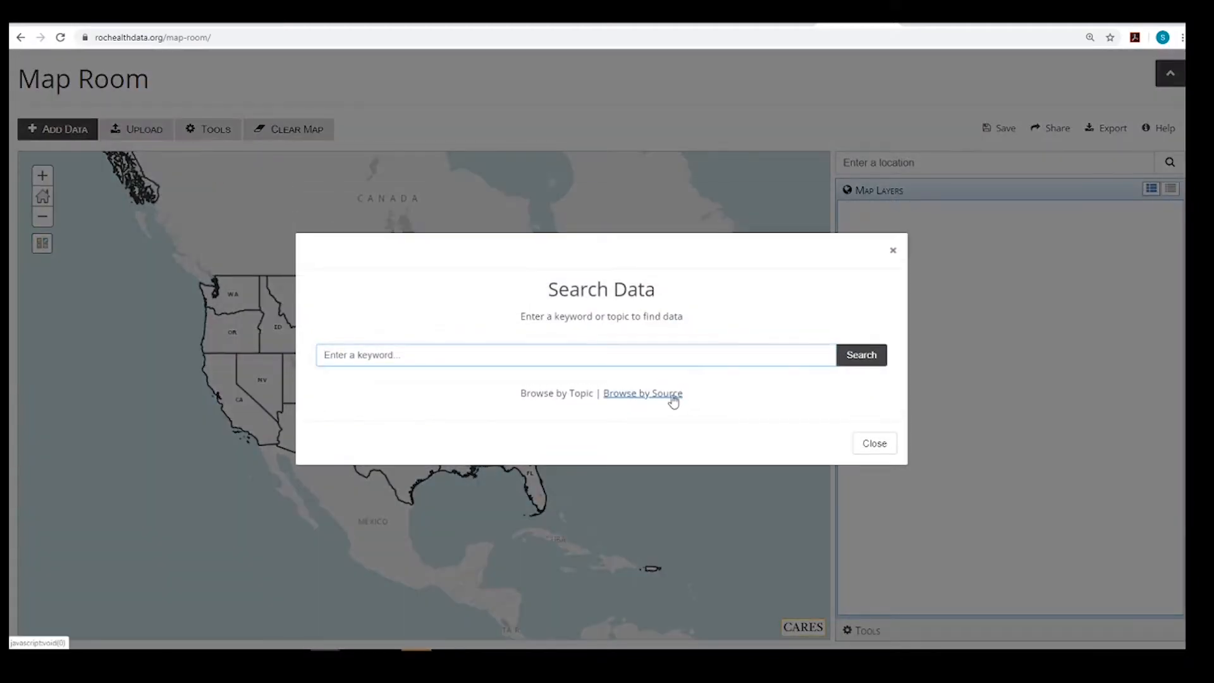
pyautogui.click(672, 395)
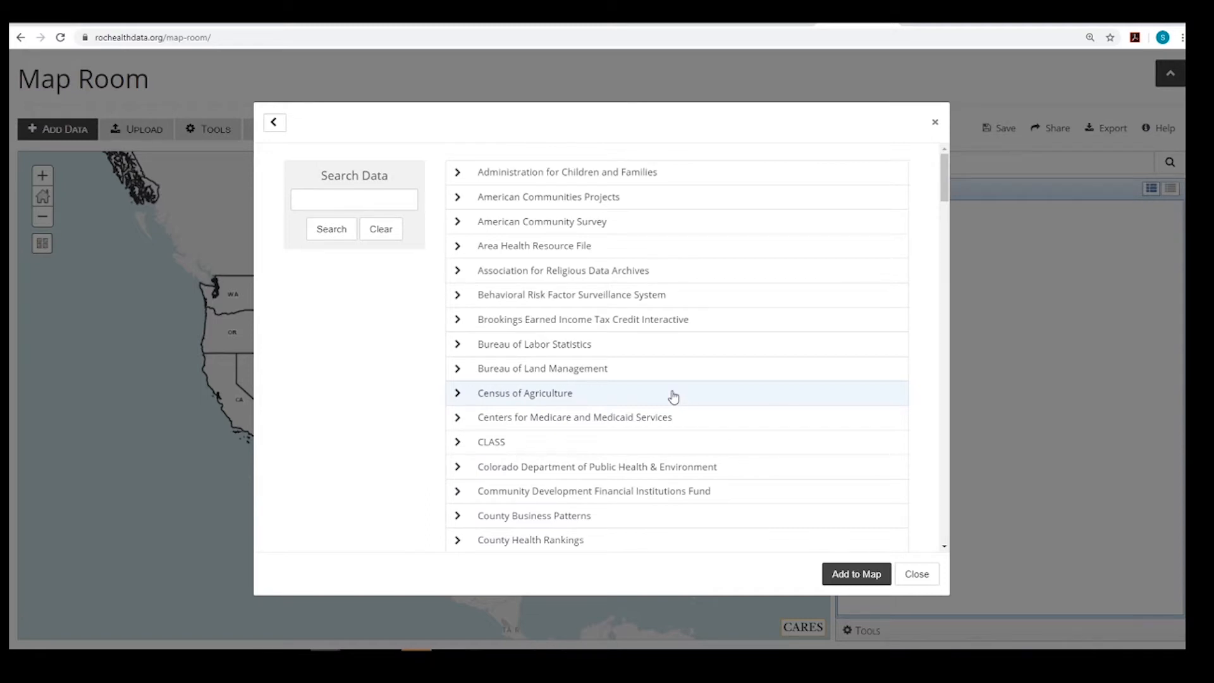
pyautogui.click(456, 222)
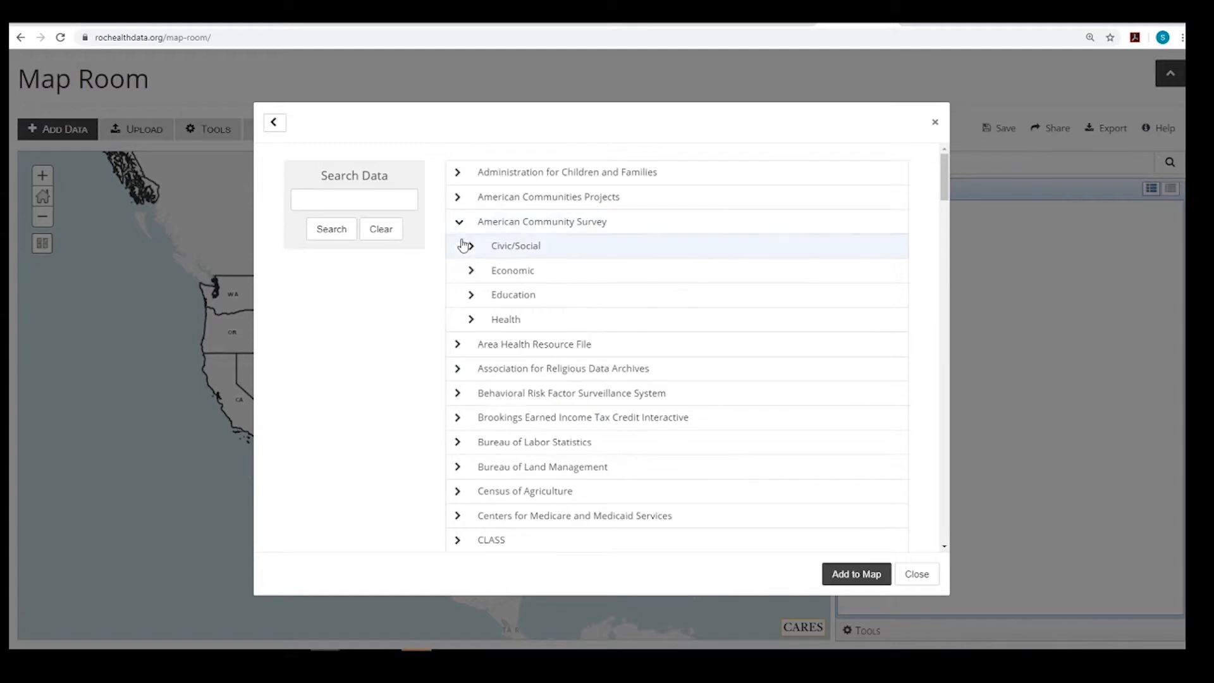
pyautogui.click(471, 295)
pyautogui.click(485, 320)
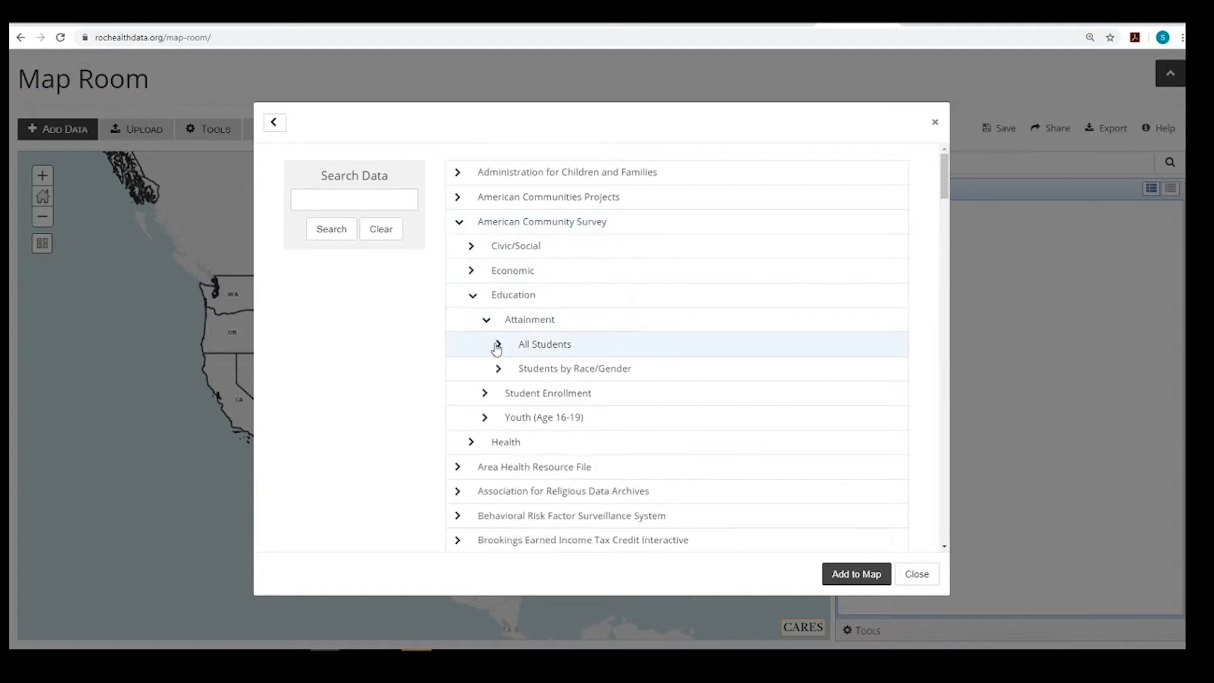
pyautogui.click(494, 344)
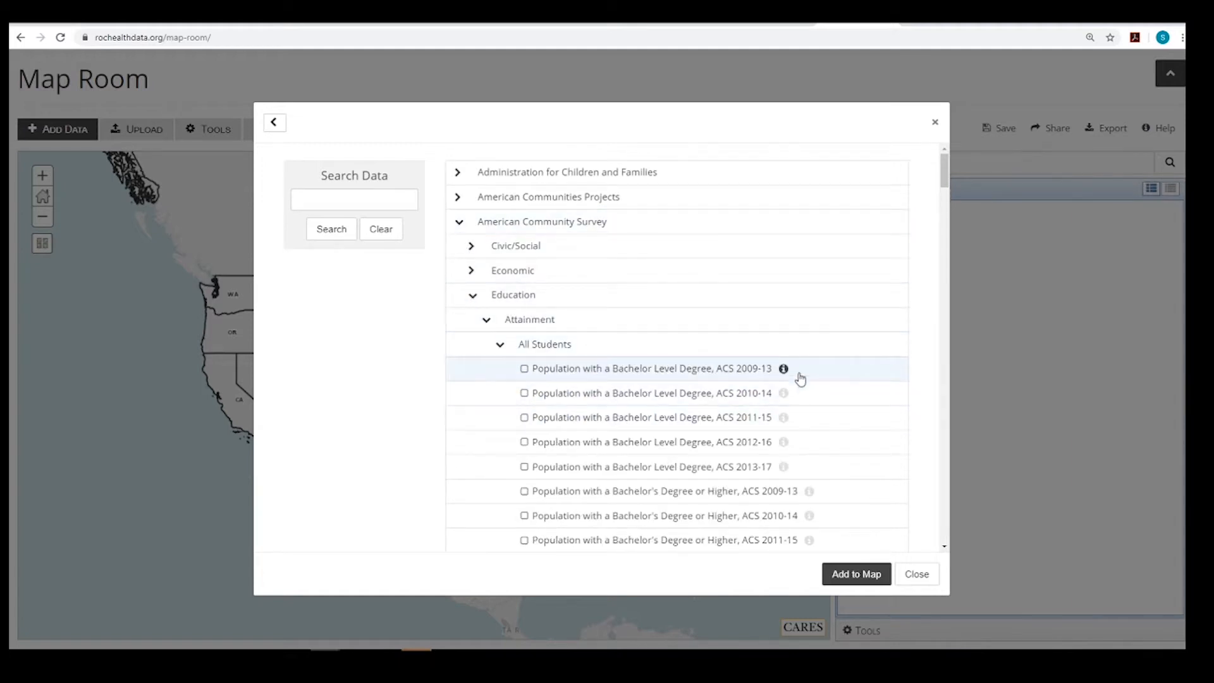
pyautogui.click(915, 574)
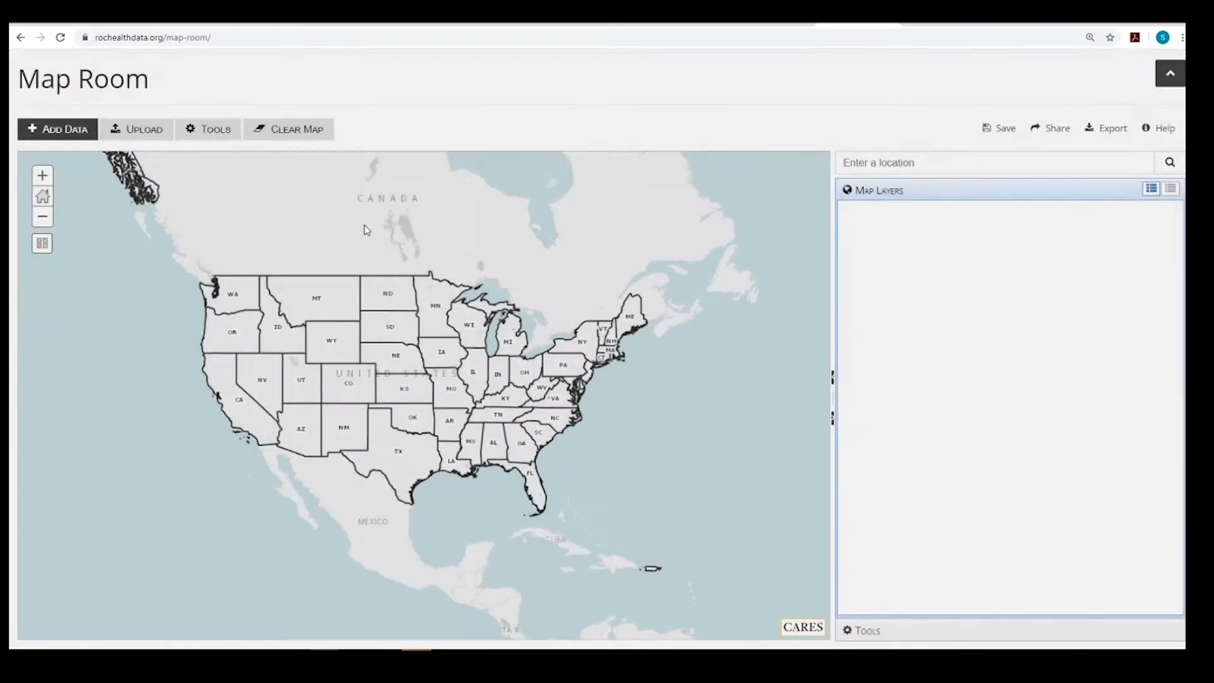
# Search the data for "poverty" and add the Population Below the Poverty Level, ACS 2013-17 layer to the map
pyautogui.click(70, 132)
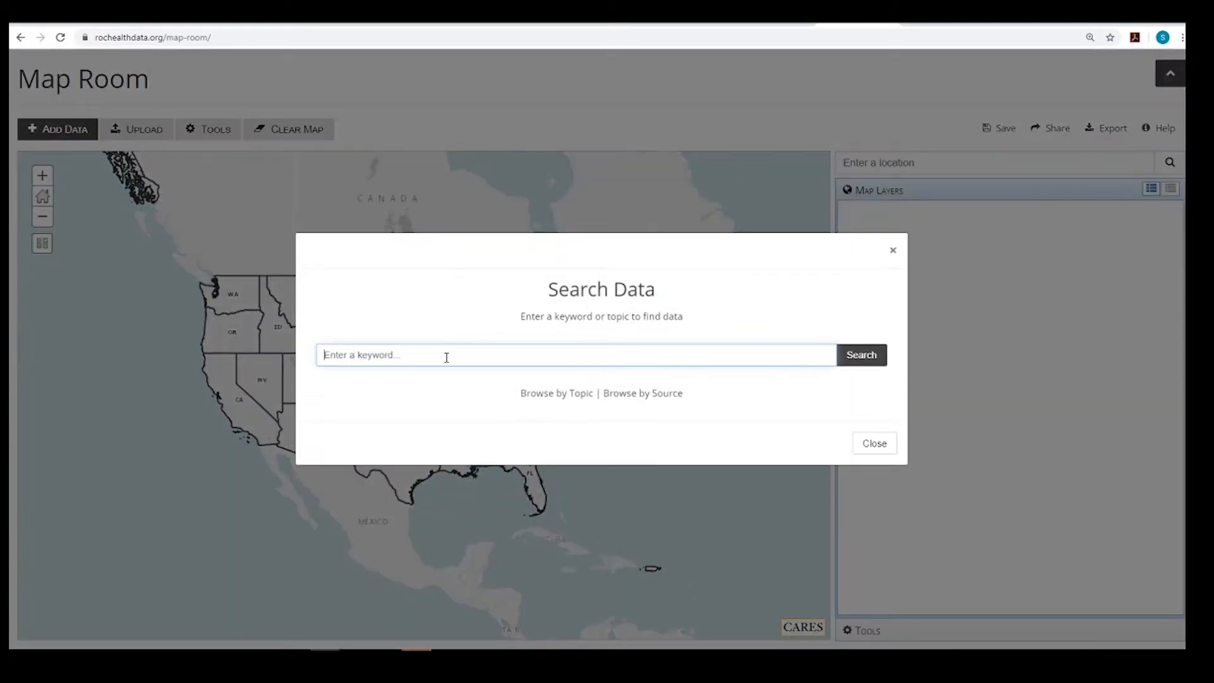
pyautogui.write('poverty')
pyautogui.press('Return')
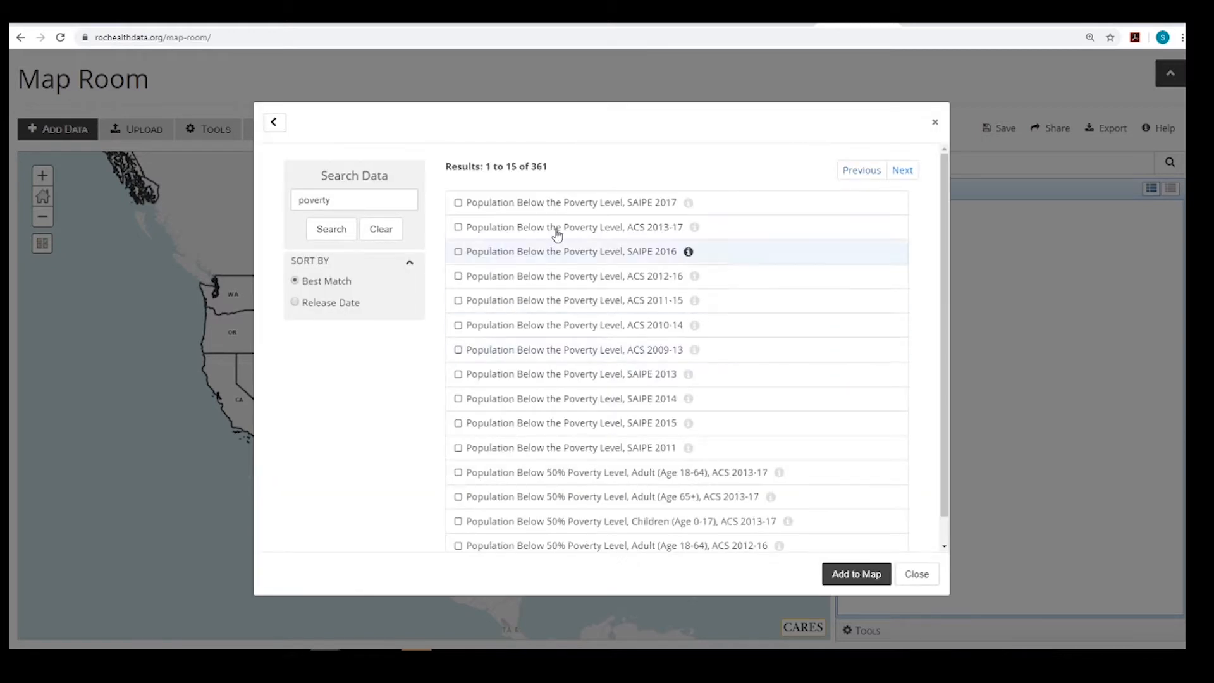
pyautogui.moveTo(545, 168); pyautogui.dragTo(530, 168)
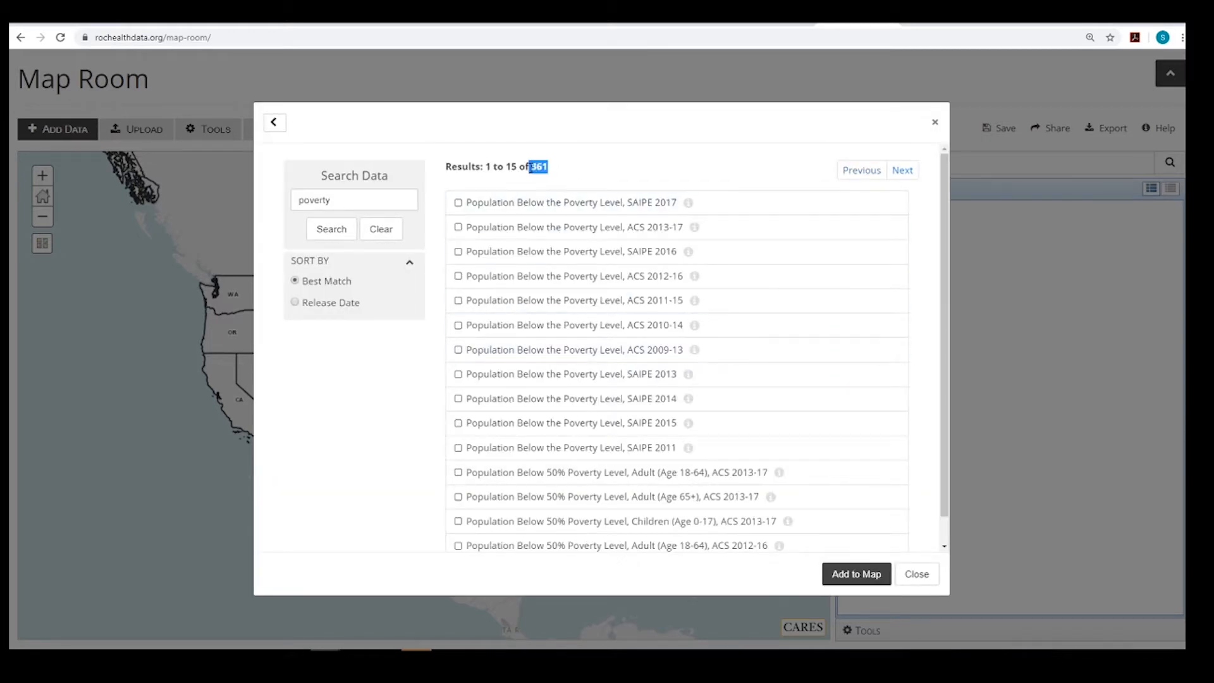
pyautogui.click(599, 168)
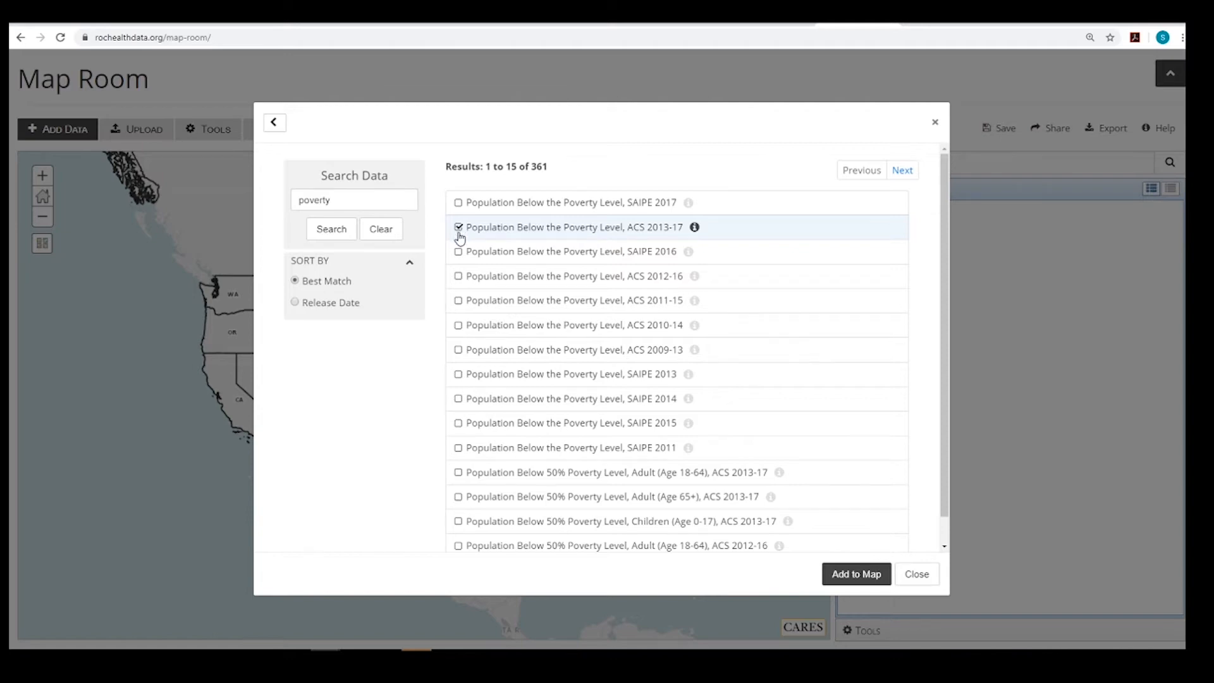
pyautogui.click(858, 574)
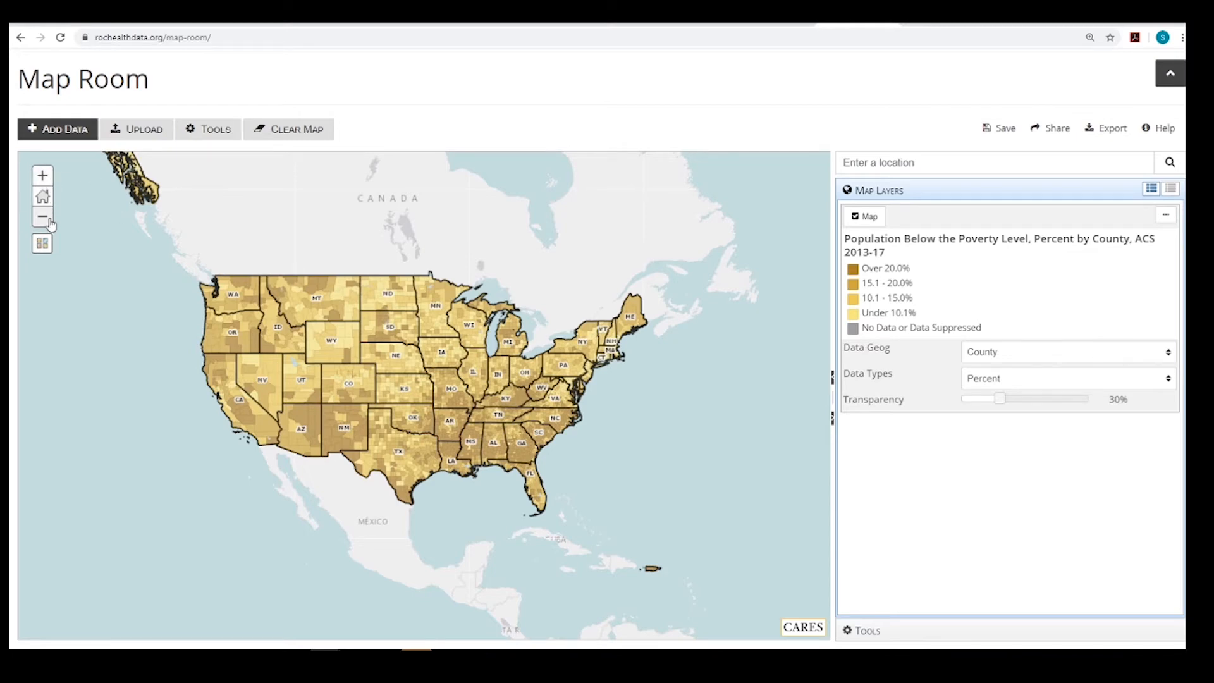
pyautogui.click(43, 176)
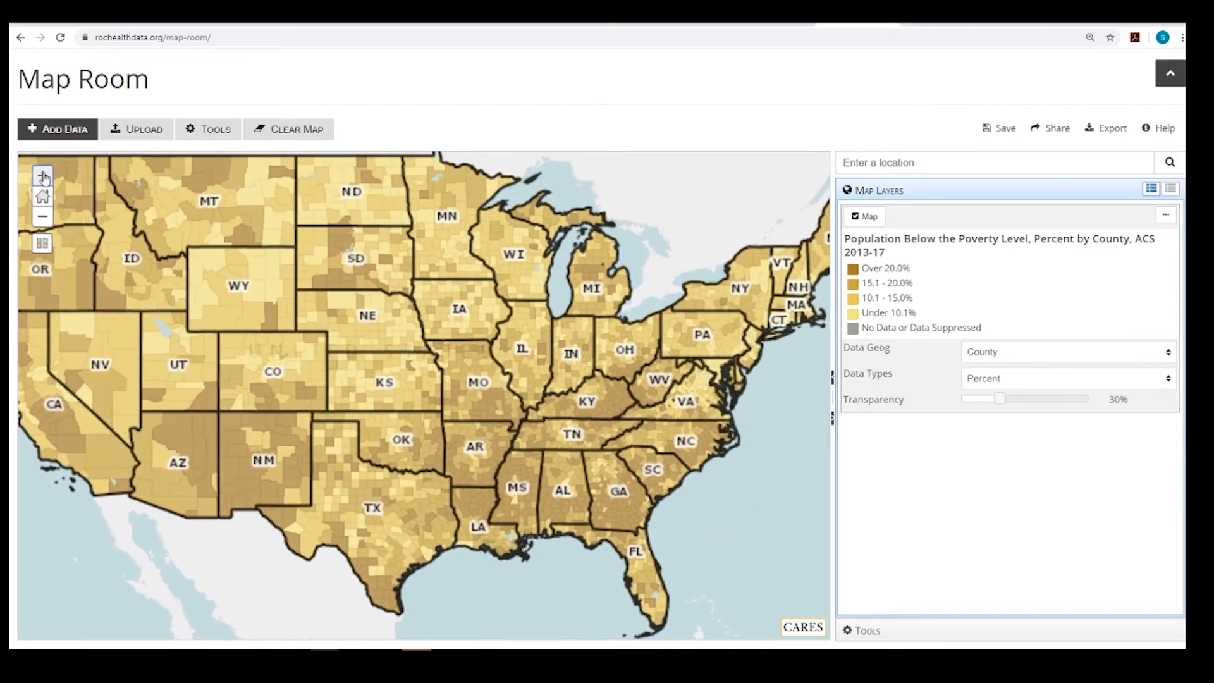
pyautogui.click(42, 176)
pyautogui.click(42, 176)
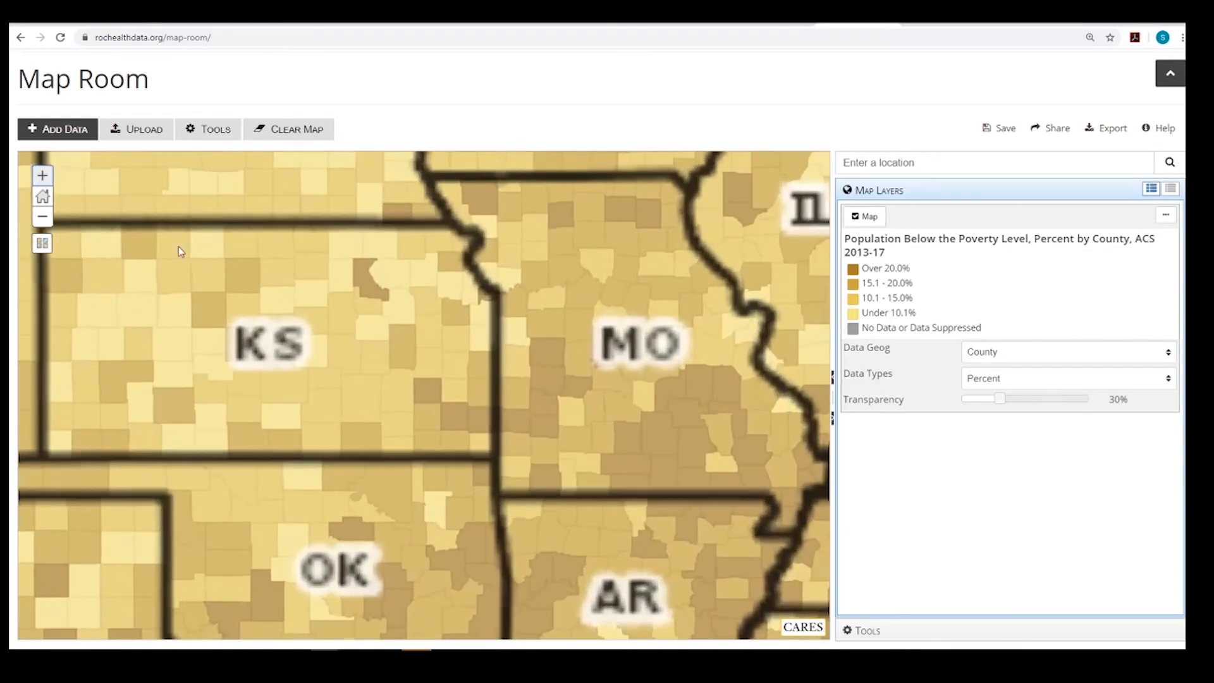
pyautogui.moveTo(490, 328); pyautogui.dragTo(395, 407)
pyautogui.moveTo(658, 311); pyautogui.dragTo(421, 312)
pyautogui.moveTo(436, 464); pyautogui.dragTo(503, 457)
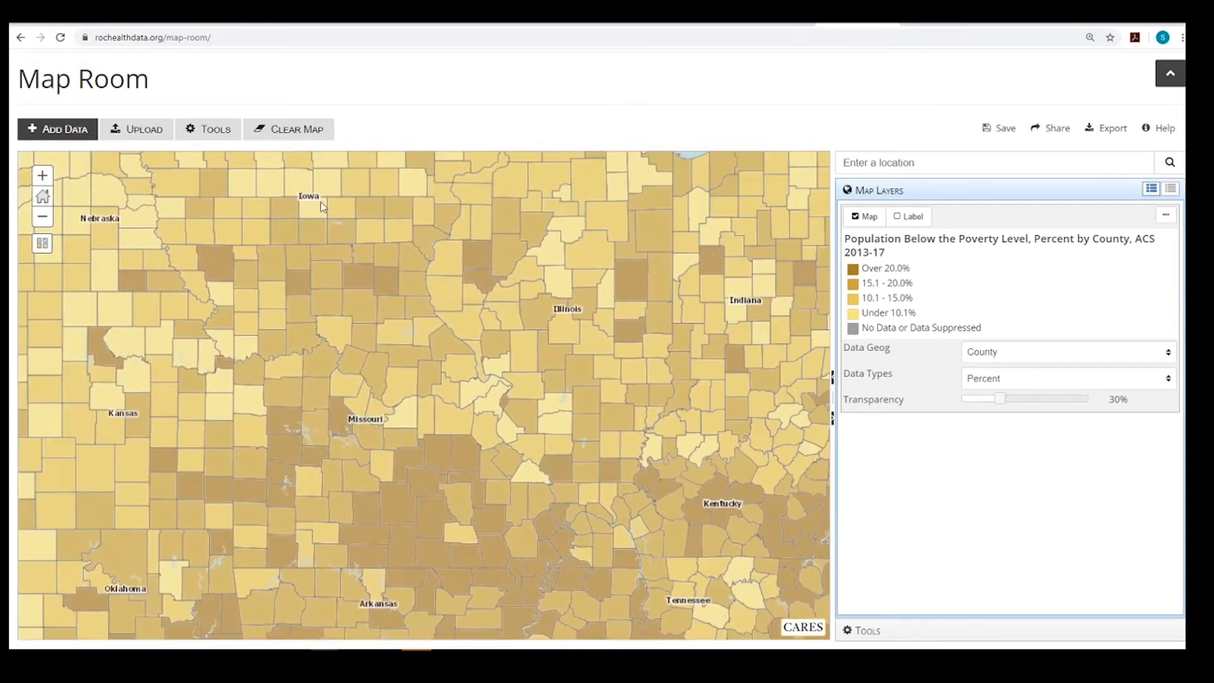
# Locate Ontario County, NY, USA on the map and show it together with its surrounding counties
pyautogui.click(874, 166)
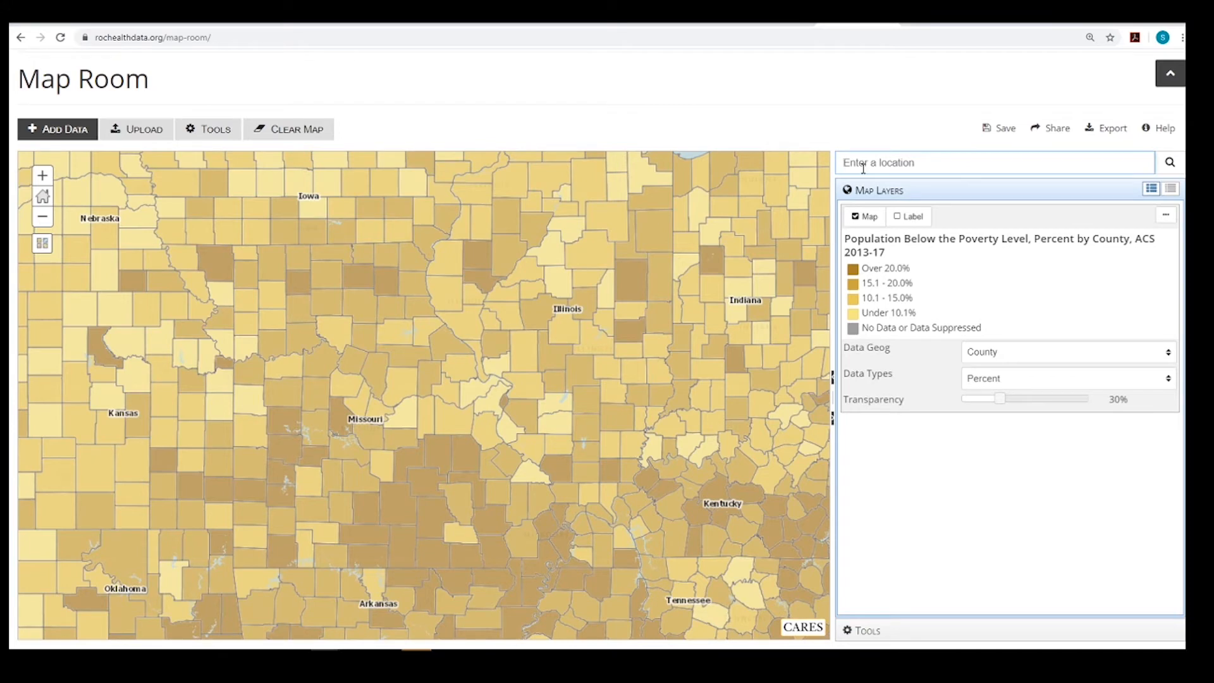
pyautogui.write('Ontario')
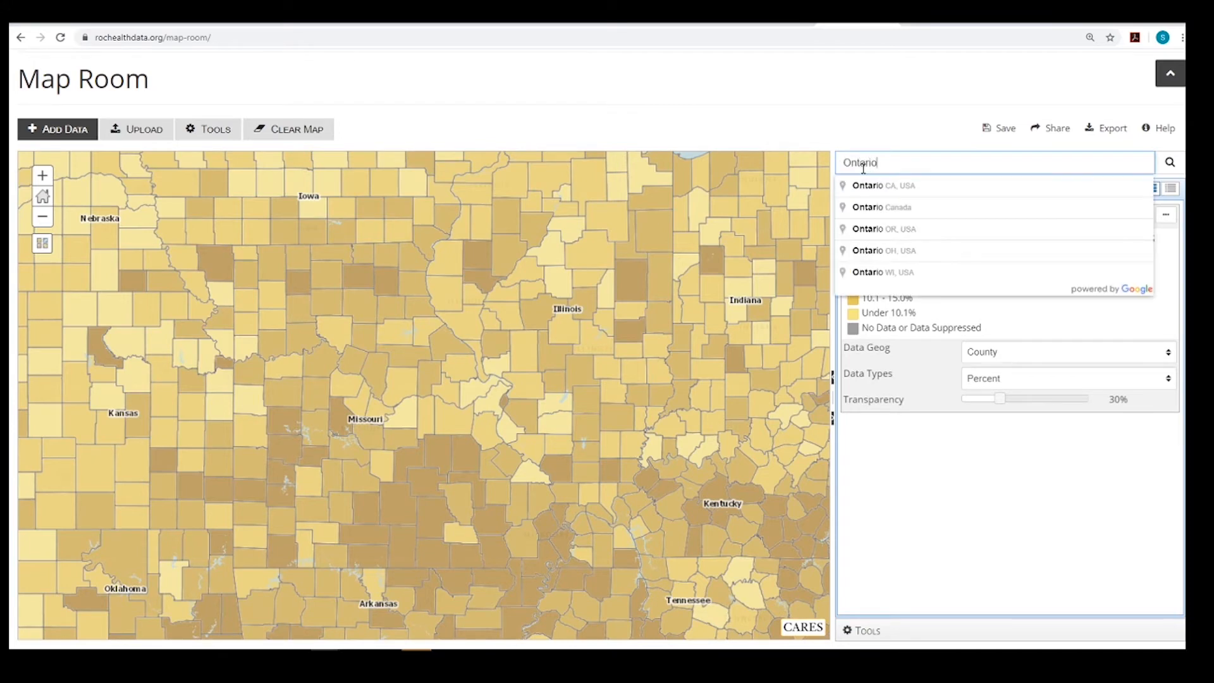
pyautogui.write(' county')
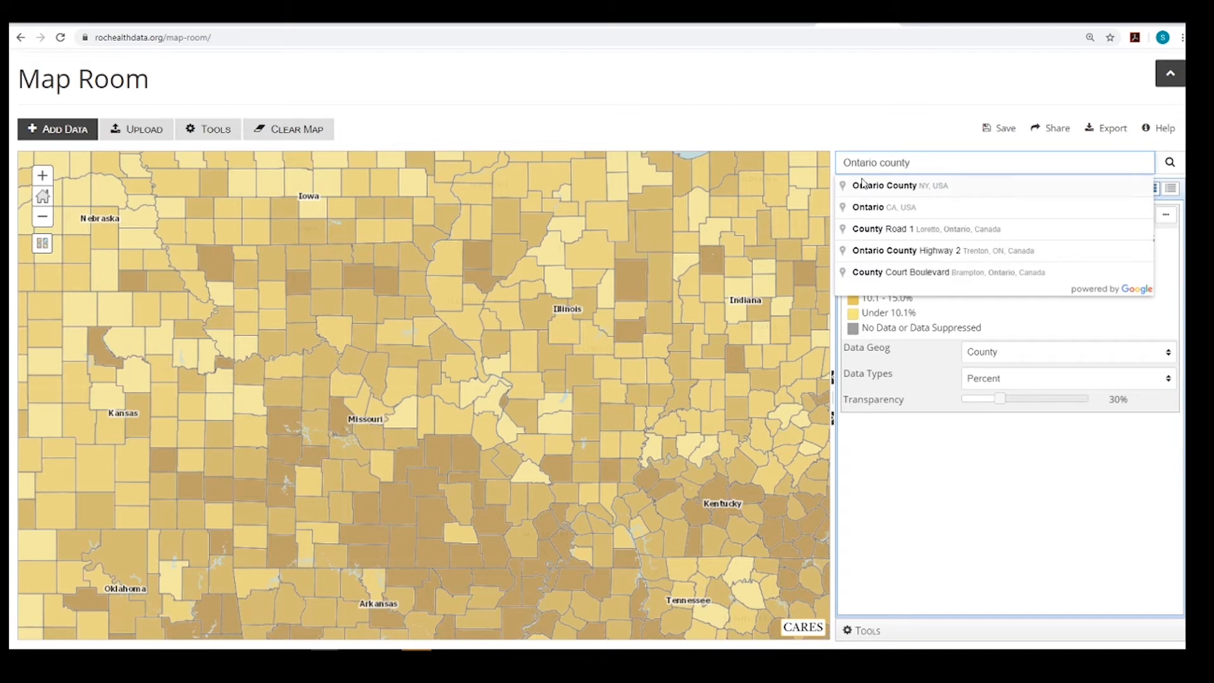
pyautogui.click(859, 183)
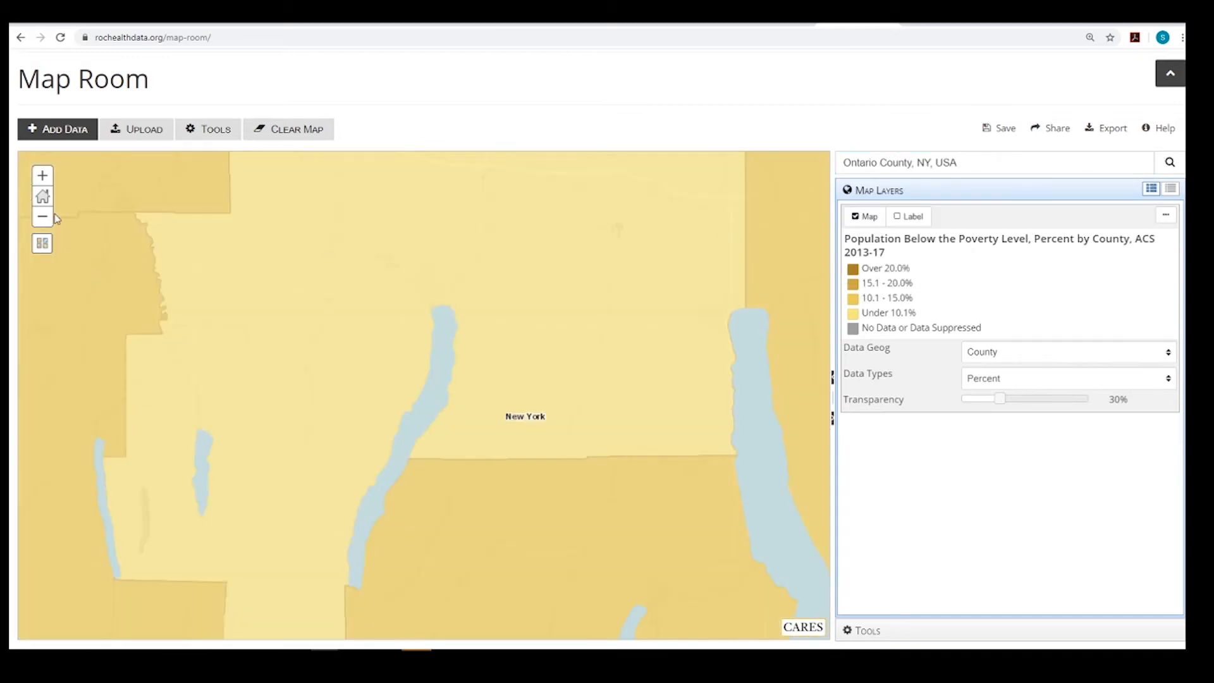
pyautogui.click(49, 216)
pyautogui.click(49, 216)
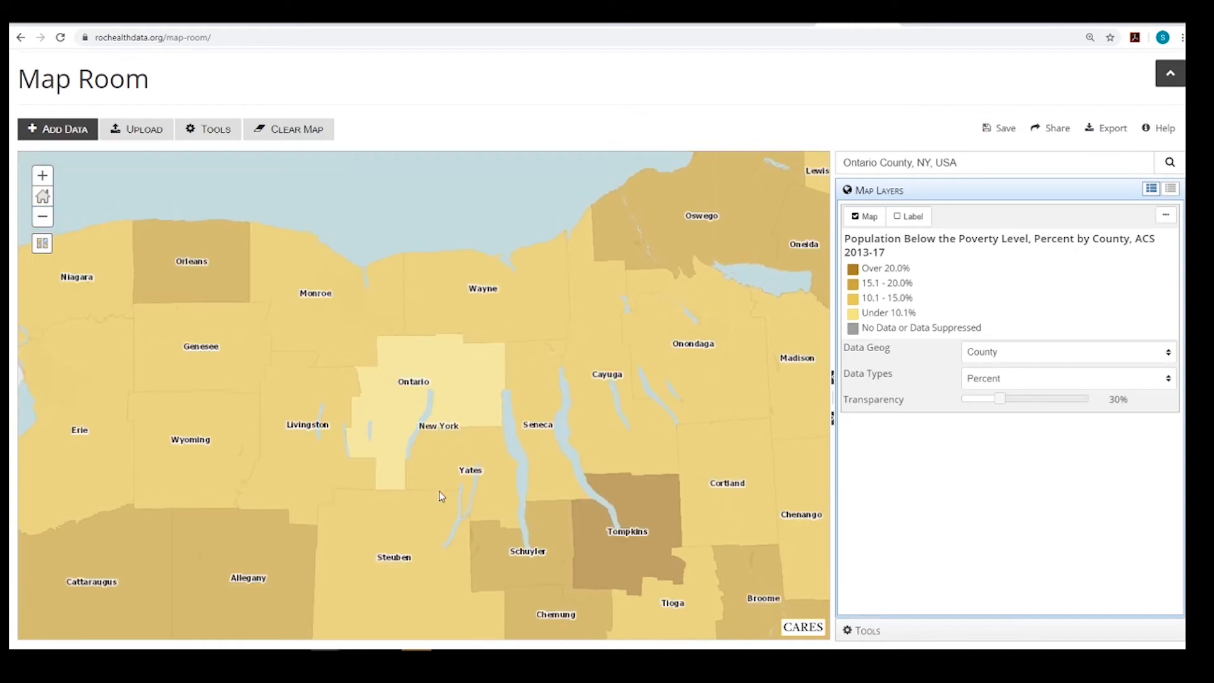
# Examine Ontario County's record for its poverty percentage, population in poverty and total population, and close the record
pyautogui.click(468, 394)
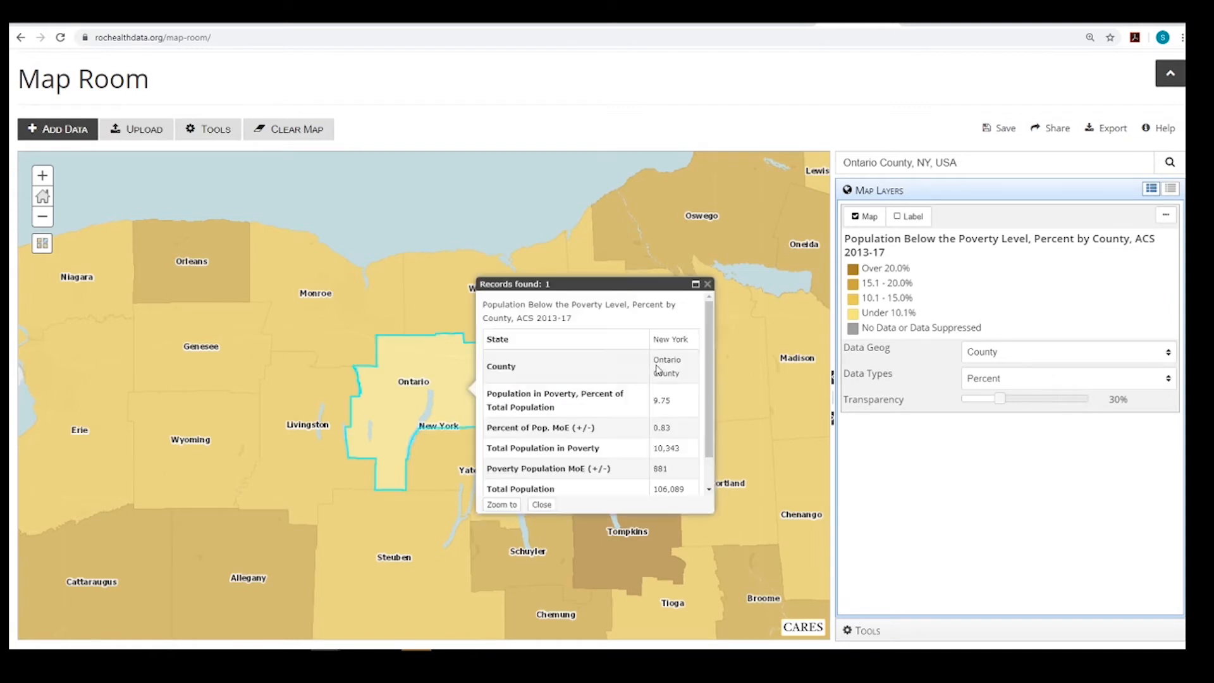
pyautogui.moveTo(686, 375); pyautogui.dragTo(649, 364)
pyautogui.click(684, 382)
pyautogui.moveTo(683, 412); pyautogui.dragTo(654, 411)
pyautogui.click(678, 414)
pyautogui.scroll(-1, 682, 405)
pyautogui.moveTo(683, 395); pyautogui.dragTo(652, 393)
pyautogui.moveTo(690, 455); pyautogui.dragTo(661, 456)
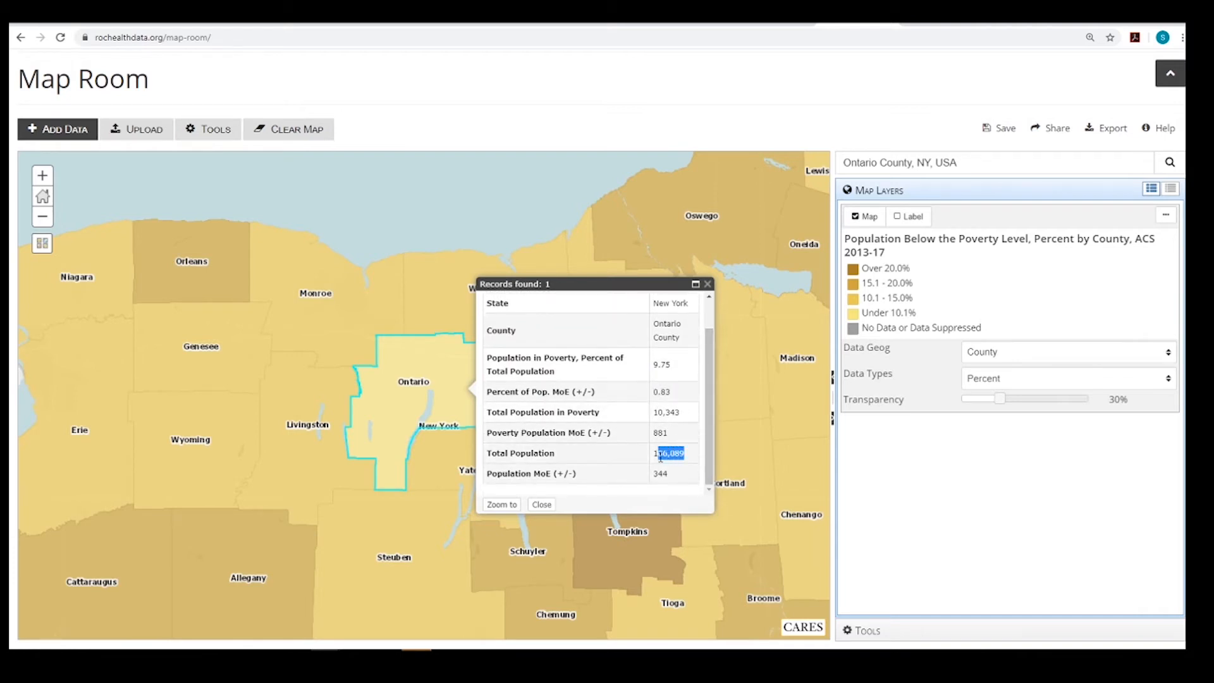
pyautogui.click(542, 504)
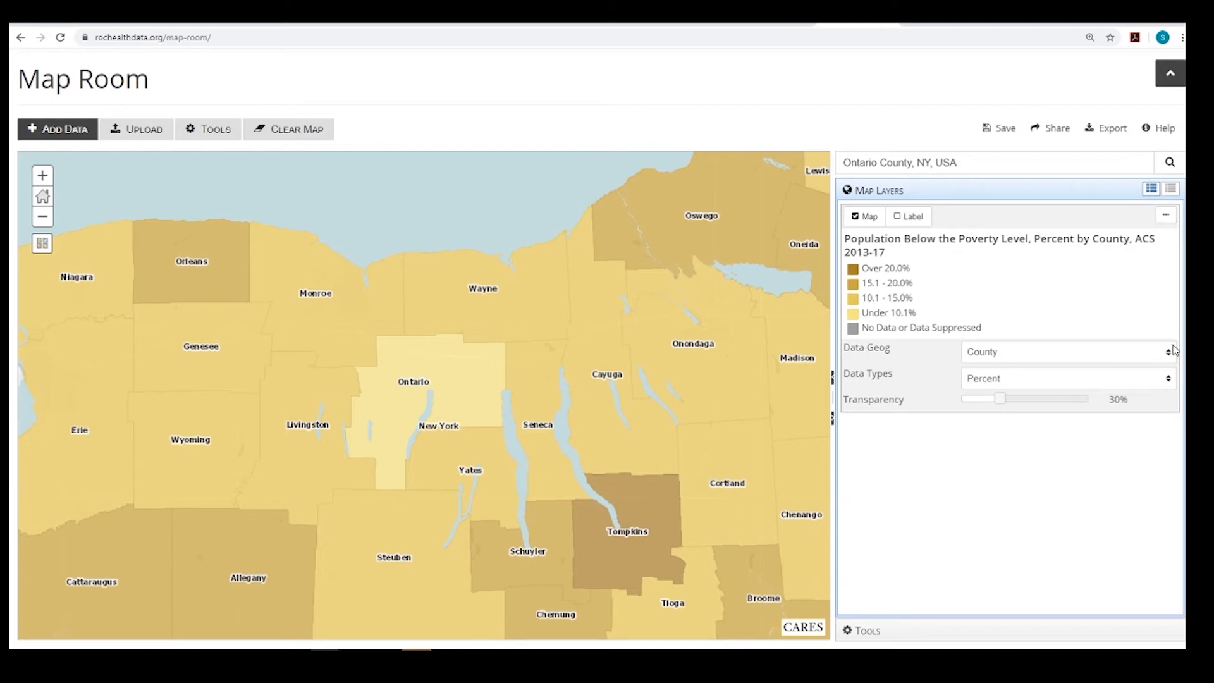
# Set the data geography of the poverty layer to Tract
pyautogui.moveTo(847, 351); pyautogui.dragTo(888, 352)
pyautogui.click(1014, 356)
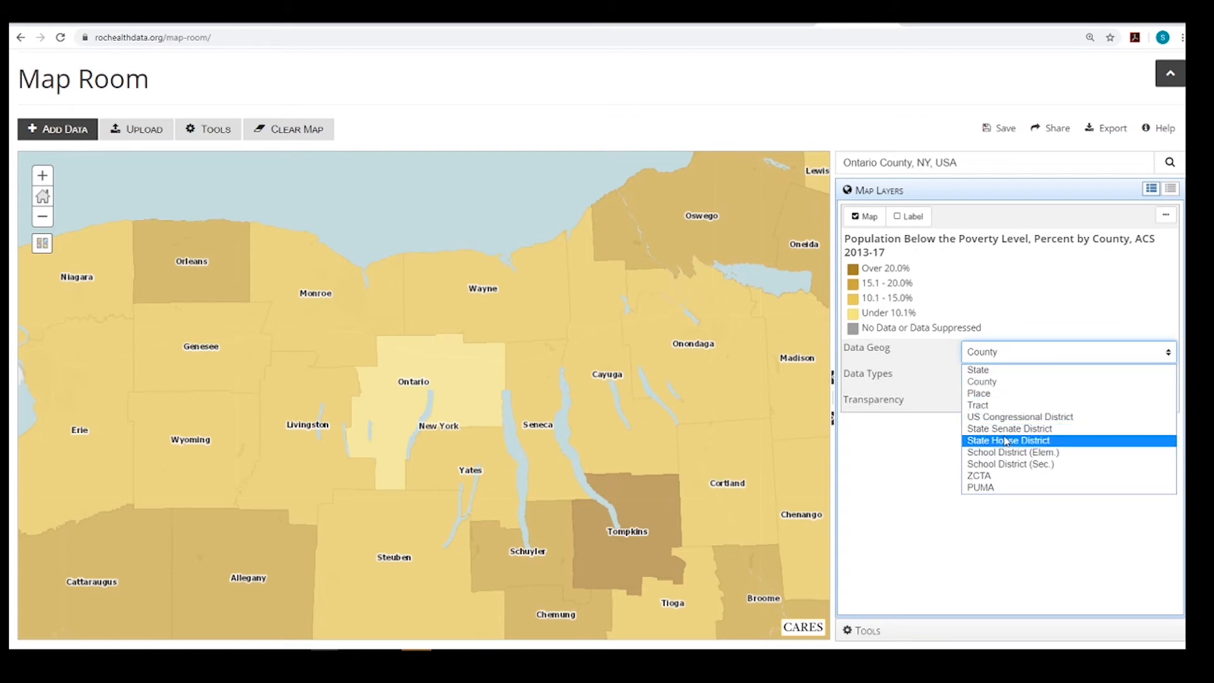
pyautogui.click(1028, 407)
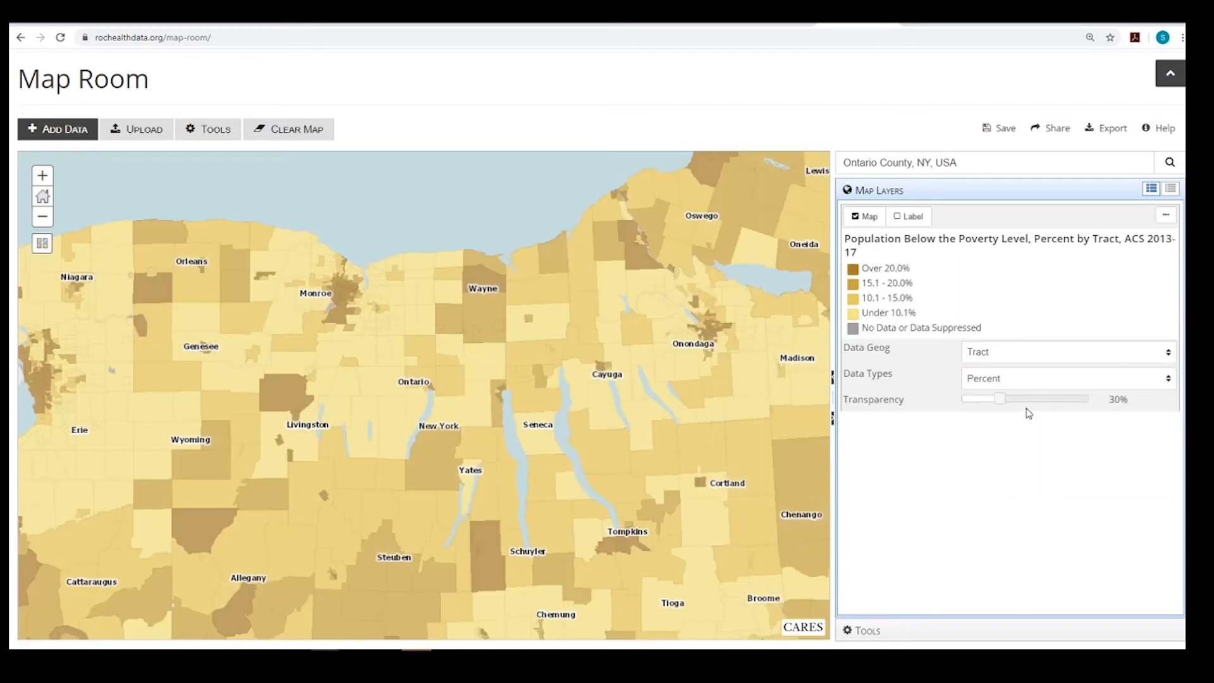
# Open the record of Census Tract 512 in Ontario County and read through its poverty and population figures
pyautogui.click(451, 384)
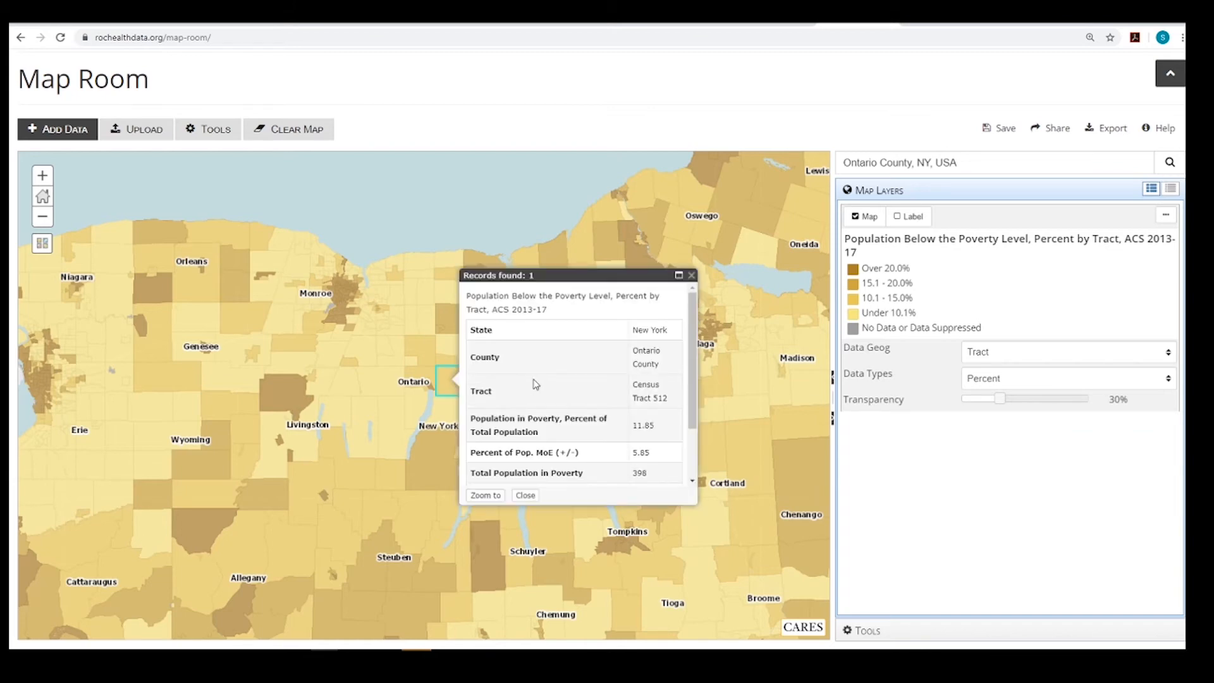
pyautogui.scroll(-2, 692, 331)
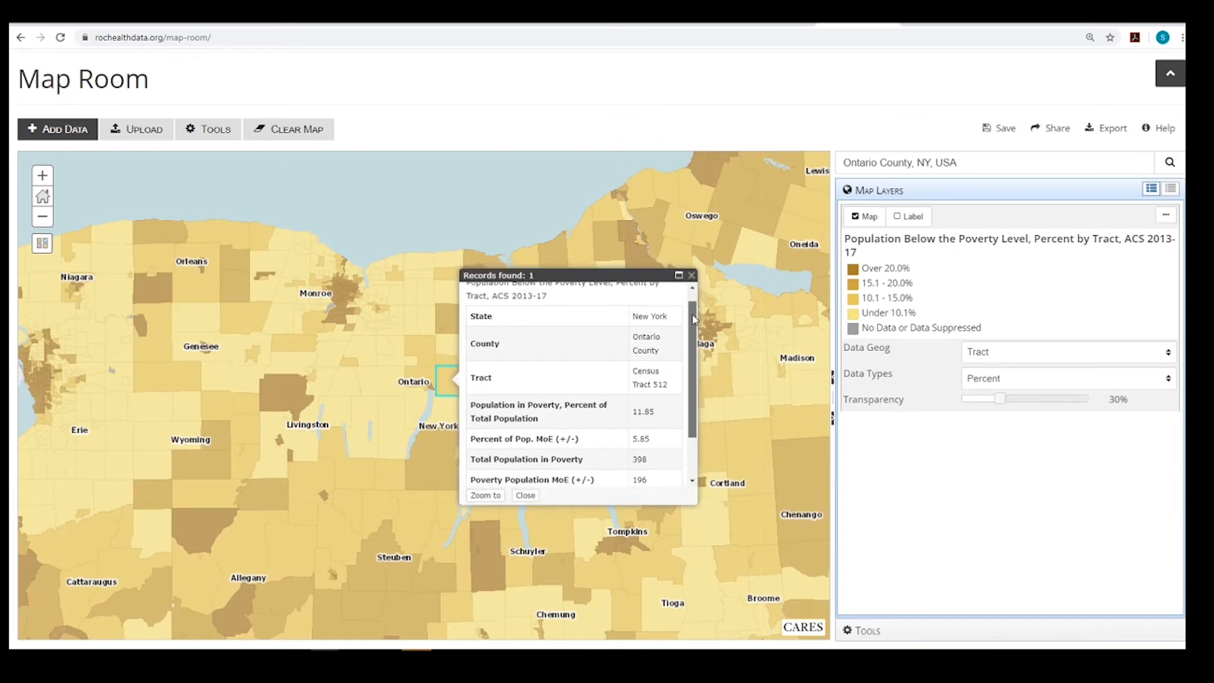
pyautogui.scroll(-3, 692, 330)
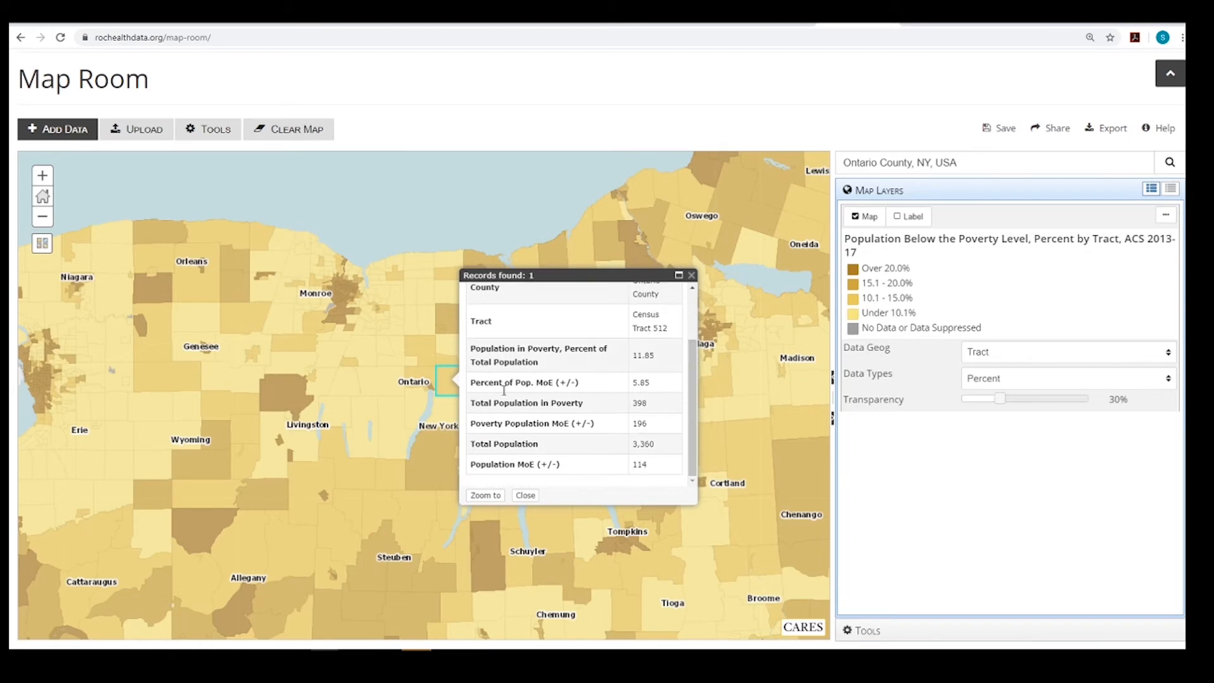
# Close the census tract record and set the poverty layer's data geography to County
pyautogui.click(524, 496)
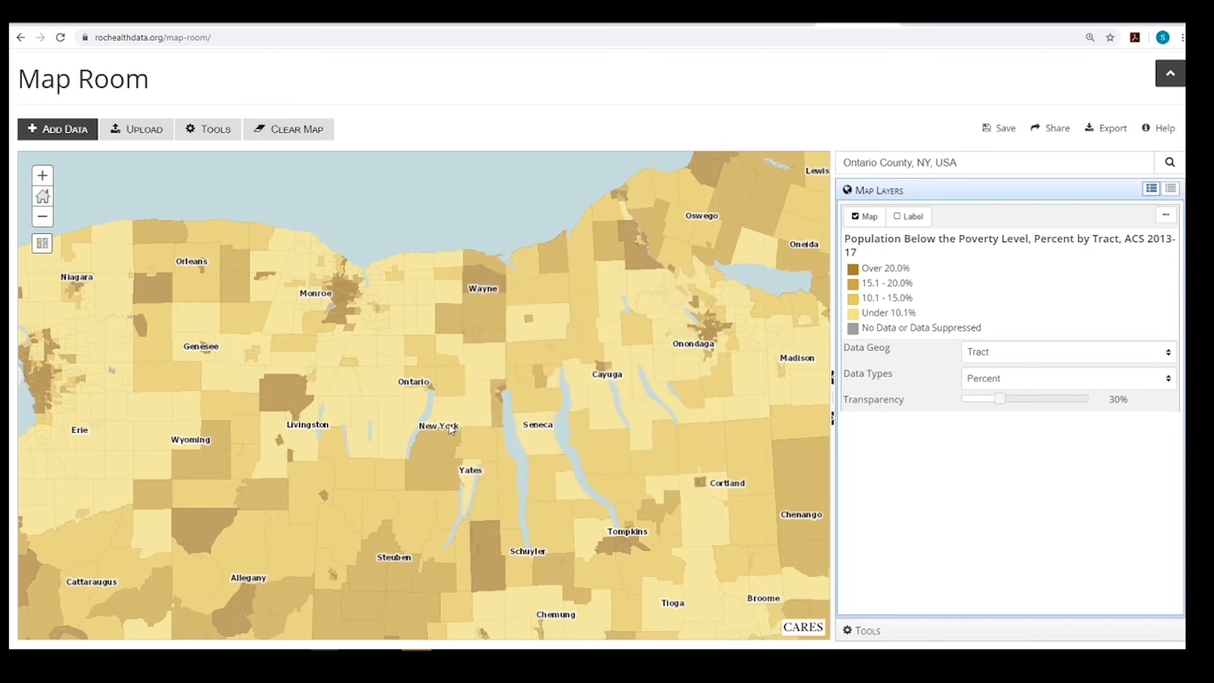
pyautogui.click(1021, 352)
pyautogui.click(1020, 379)
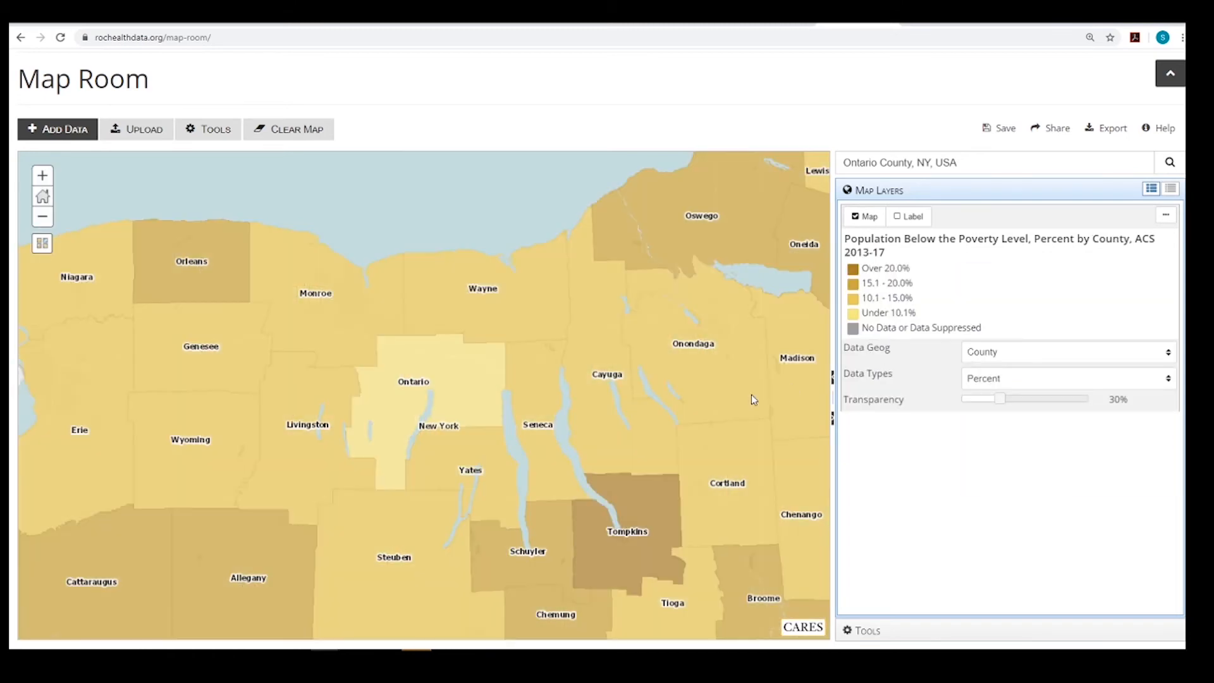
# Search the data for "income" and add the Median Household Income, SAIPE 2017 layer to the map
pyautogui.click(40, 128)
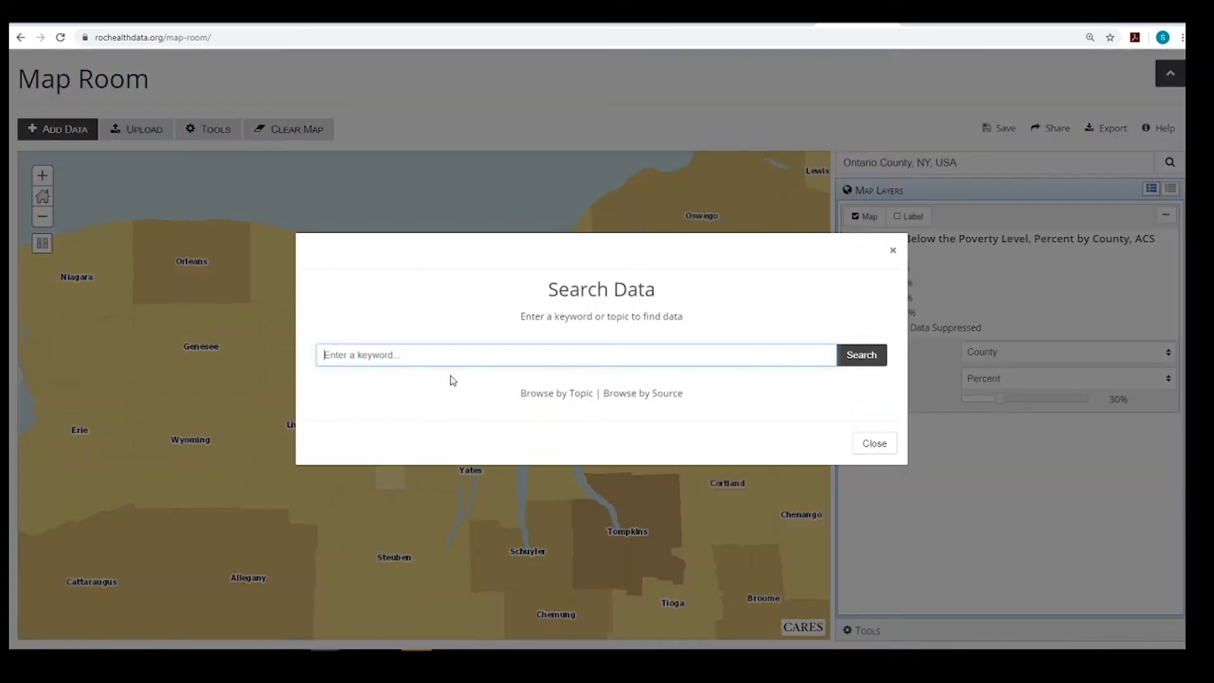
pyautogui.write('income')
pyautogui.press('Return')
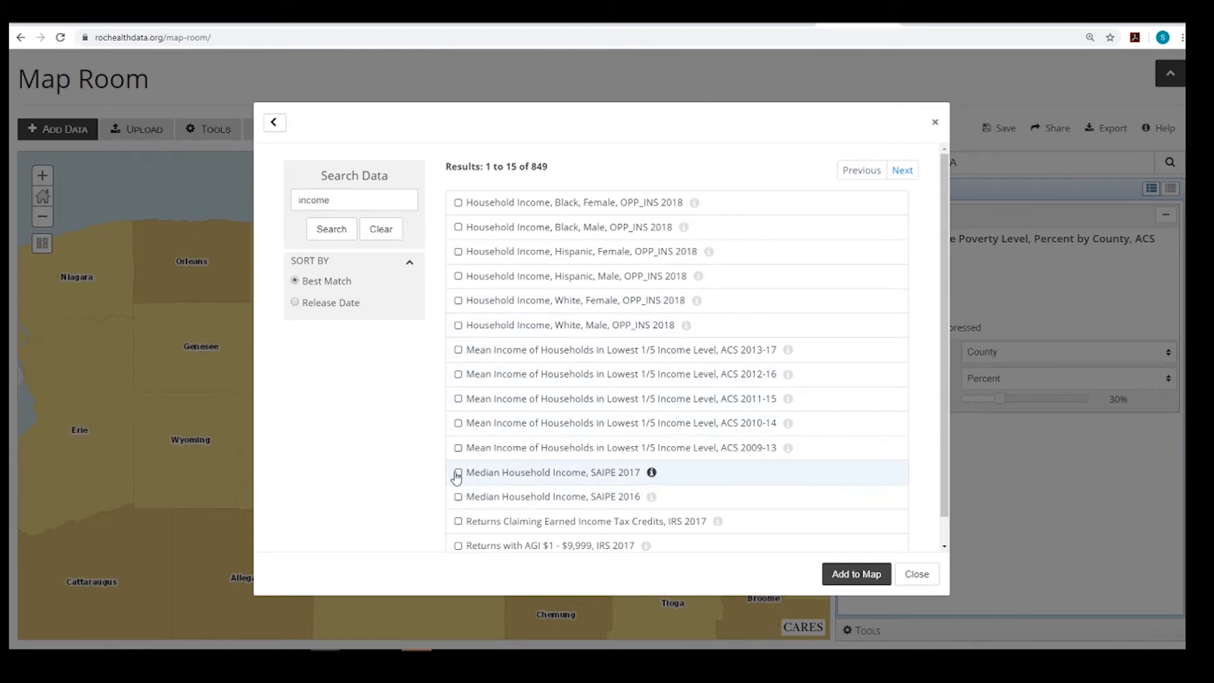
pyautogui.click(862, 574)
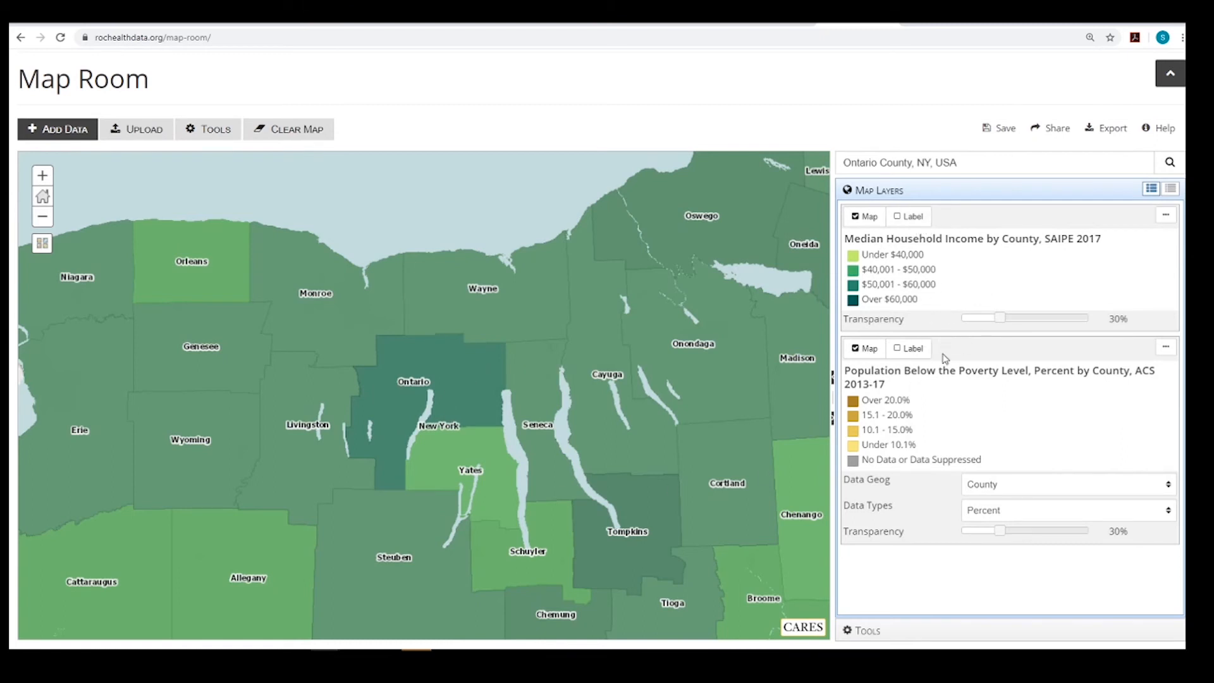
# Turn on labels for the Median Household Income layer and set its transparency to 100%
pyautogui.click(898, 217)
pyautogui.moveTo(1000, 319); pyautogui.dragTo(1102, 324)
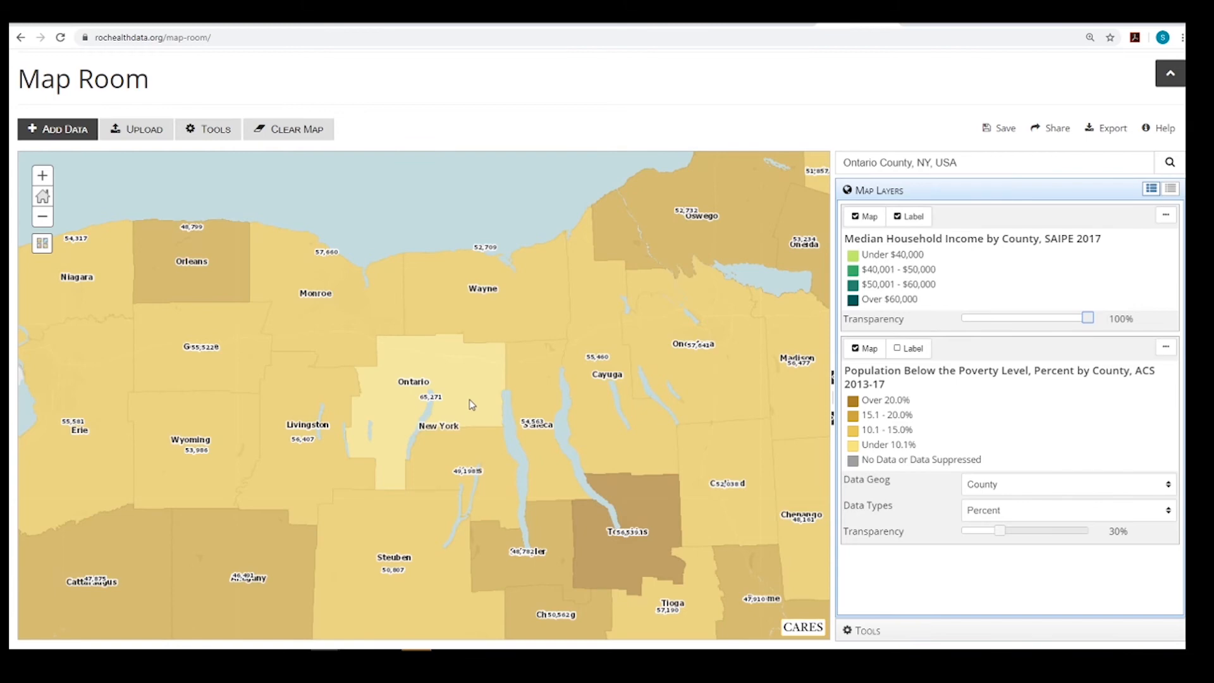
# Search the data for "mental health" and add the Mental Health Providers, CMS August 2019 layer to the map
pyautogui.click(48, 122)
pyautogui.write('mental health')
pyautogui.press('Return')
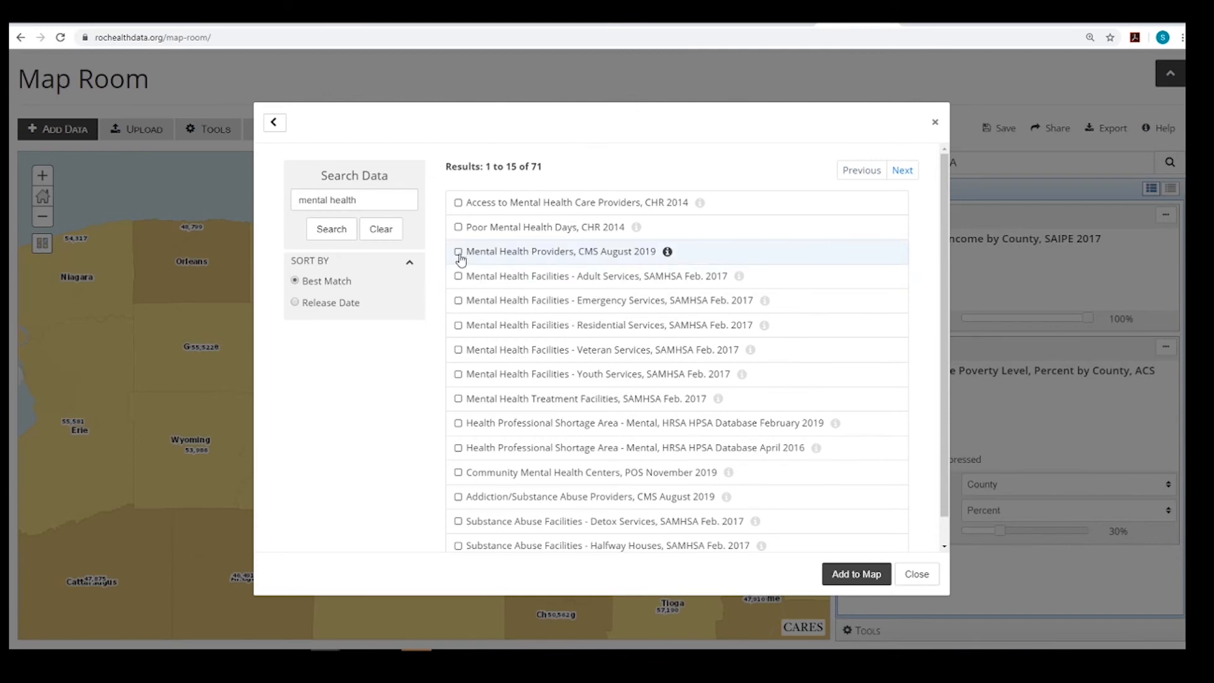
pyautogui.click(856, 573)
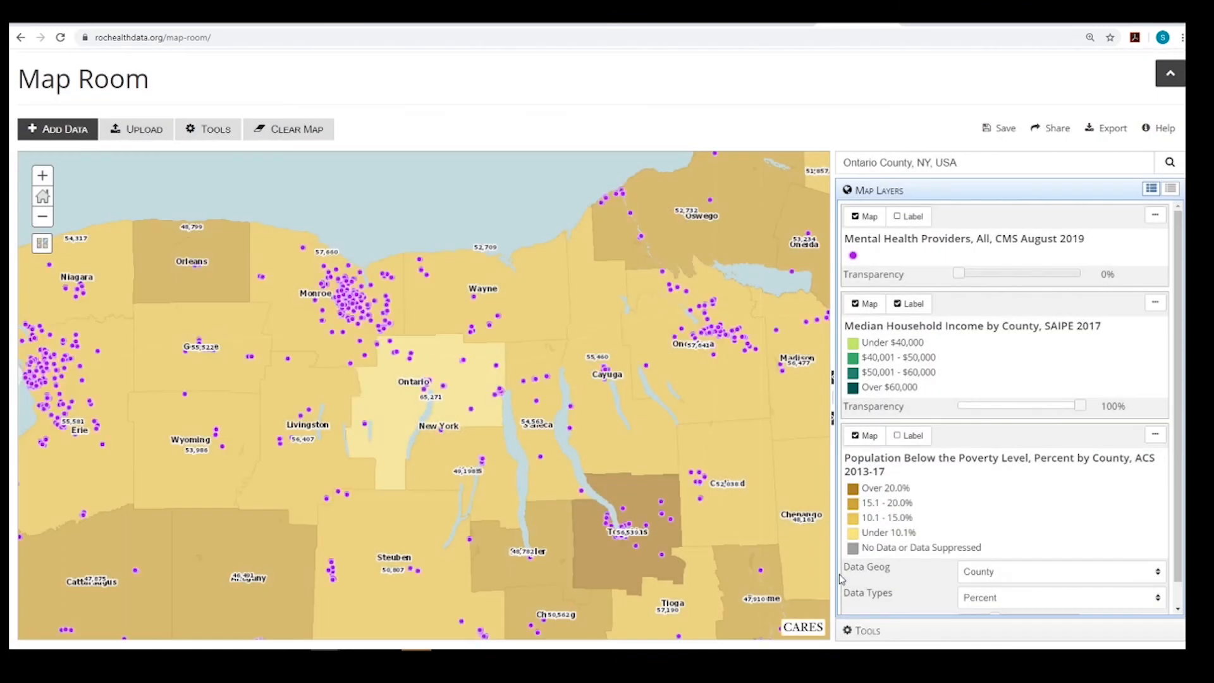
# Open the record of a mental health provider in Ontario County, read through its details, and close it
pyautogui.click(425, 392)
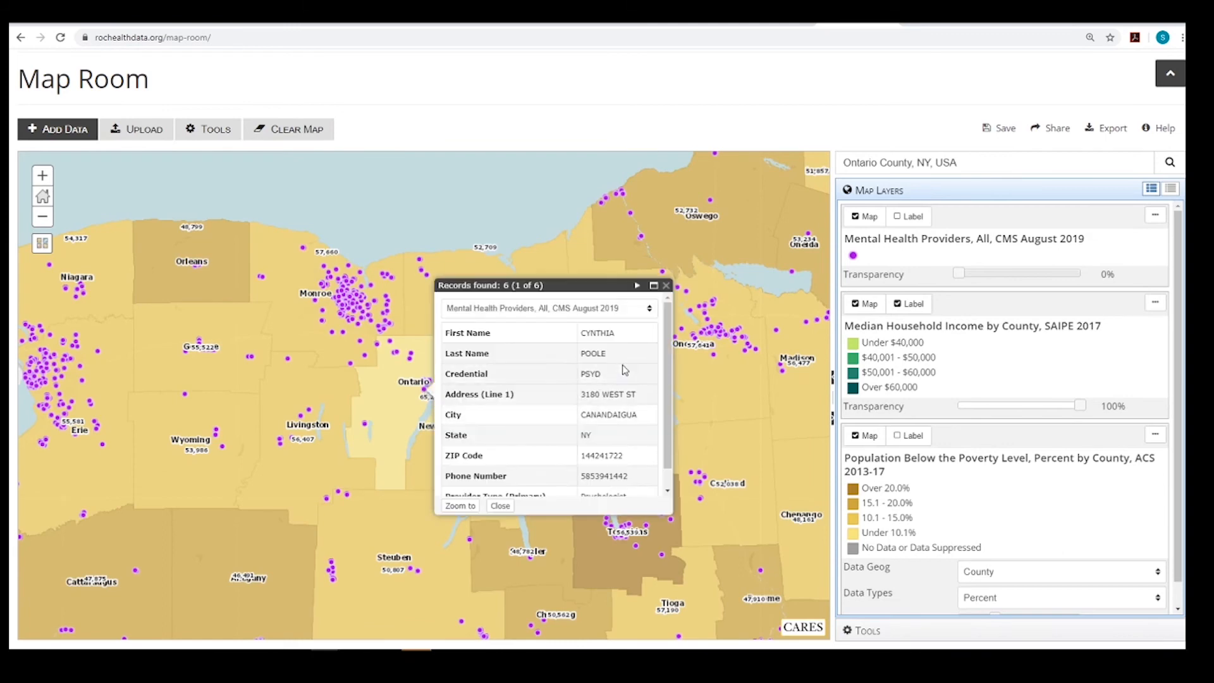
pyautogui.scroll(-1, 623, 411)
pyautogui.click(500, 505)
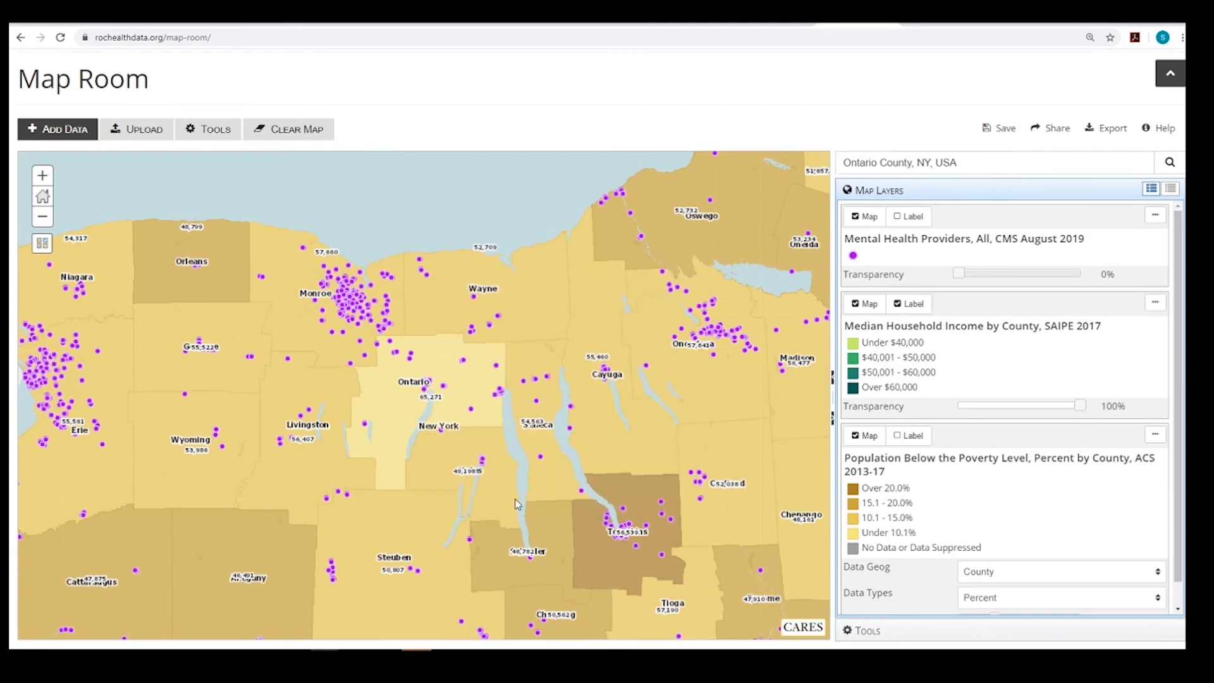
# List all map layers, including the reference layers, and show Highways on the map
pyautogui.click(1171, 190)
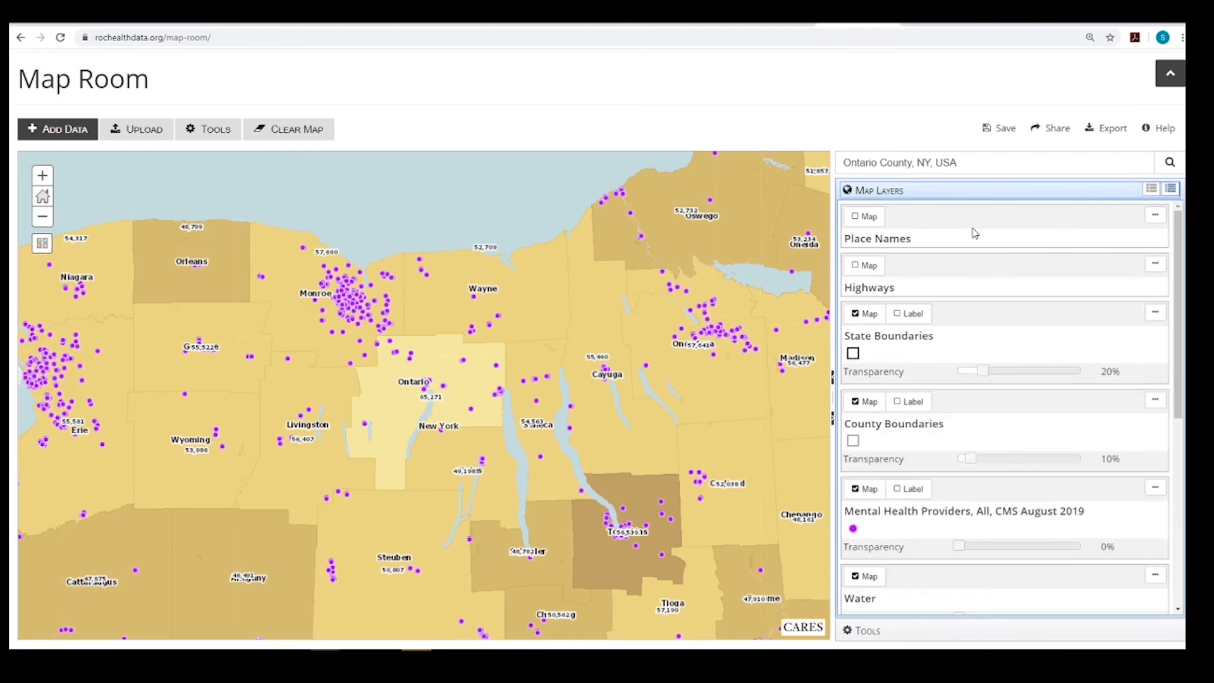
pyautogui.click(860, 217)
pyautogui.click(860, 217)
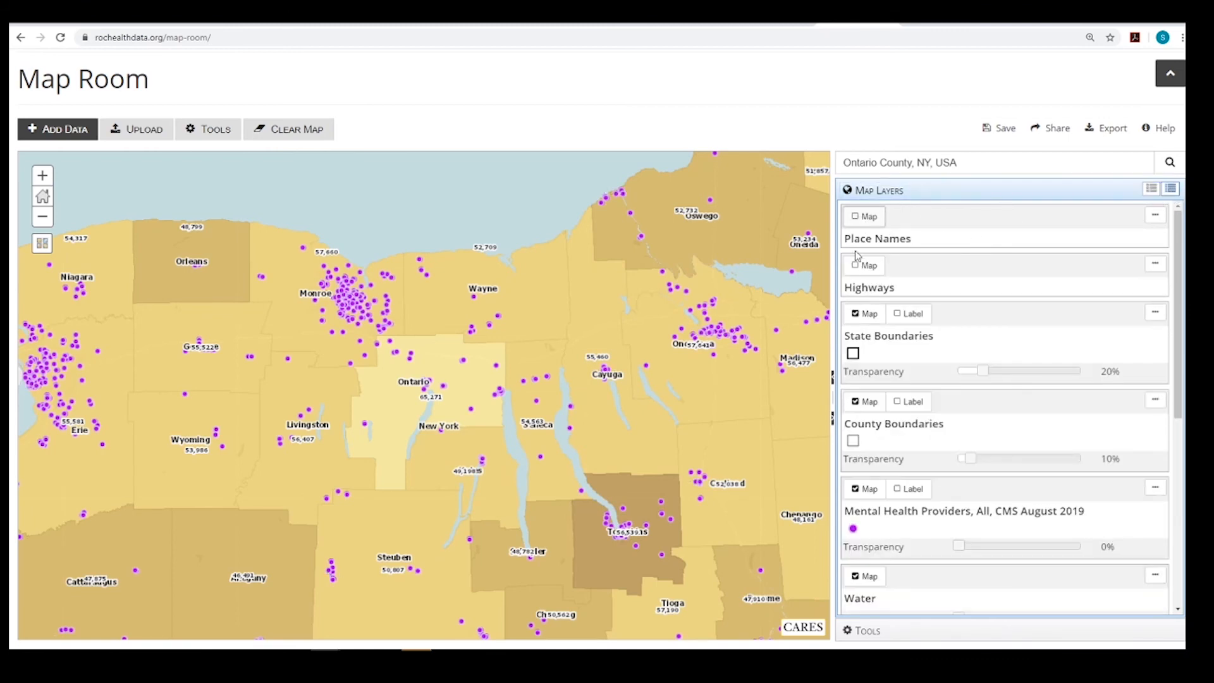
pyautogui.click(856, 267)
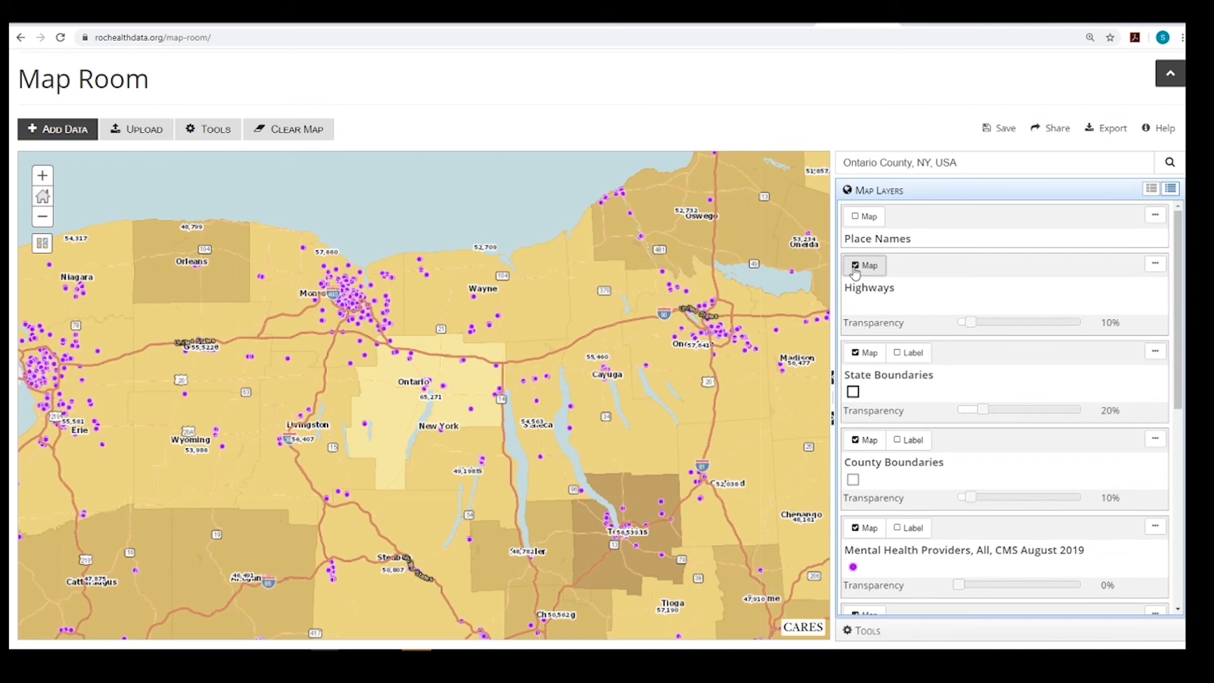
# Hide the County Boundaries layer and show it again
pyautogui.click(856, 441)
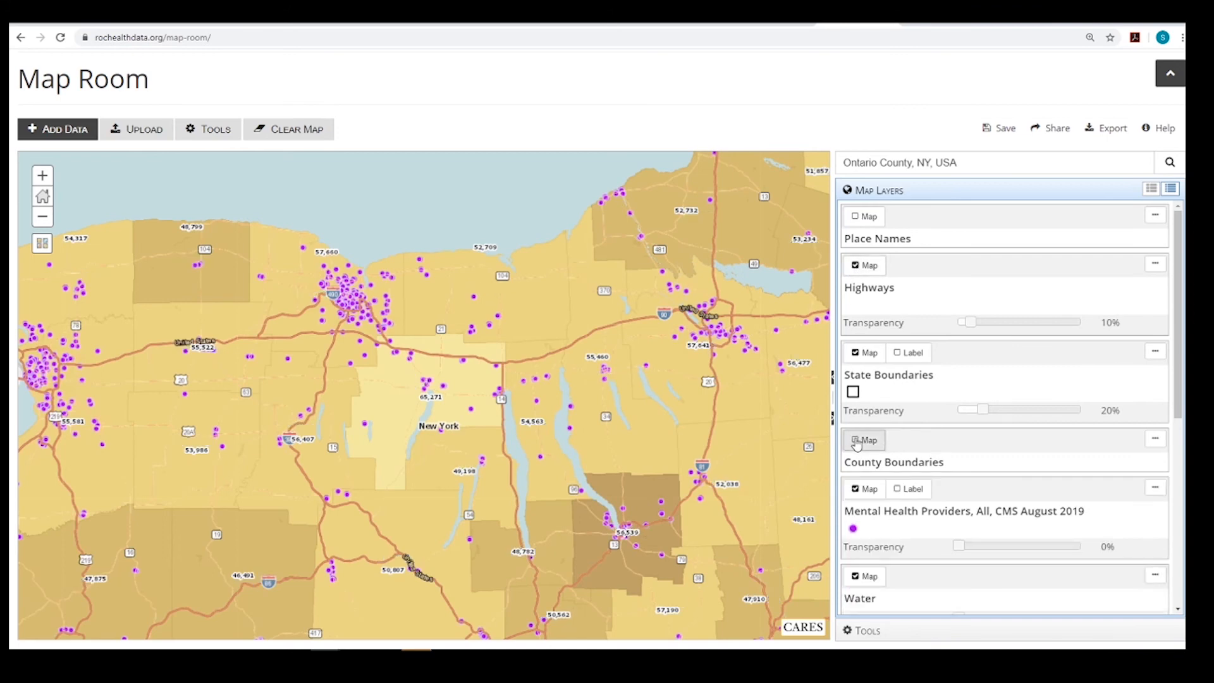
pyautogui.click(856, 441)
pyautogui.click(856, 353)
pyautogui.click(856, 352)
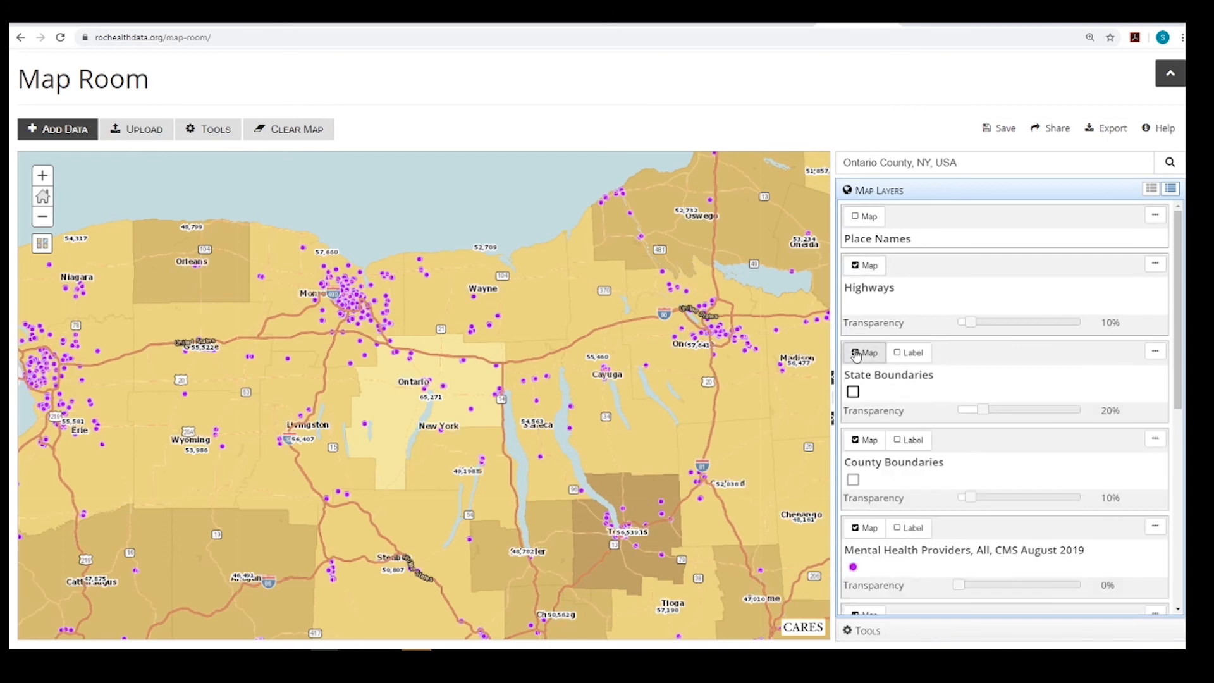
# Hide the Highways layer and limit the layer list to the added data layers
pyautogui.click(855, 265)
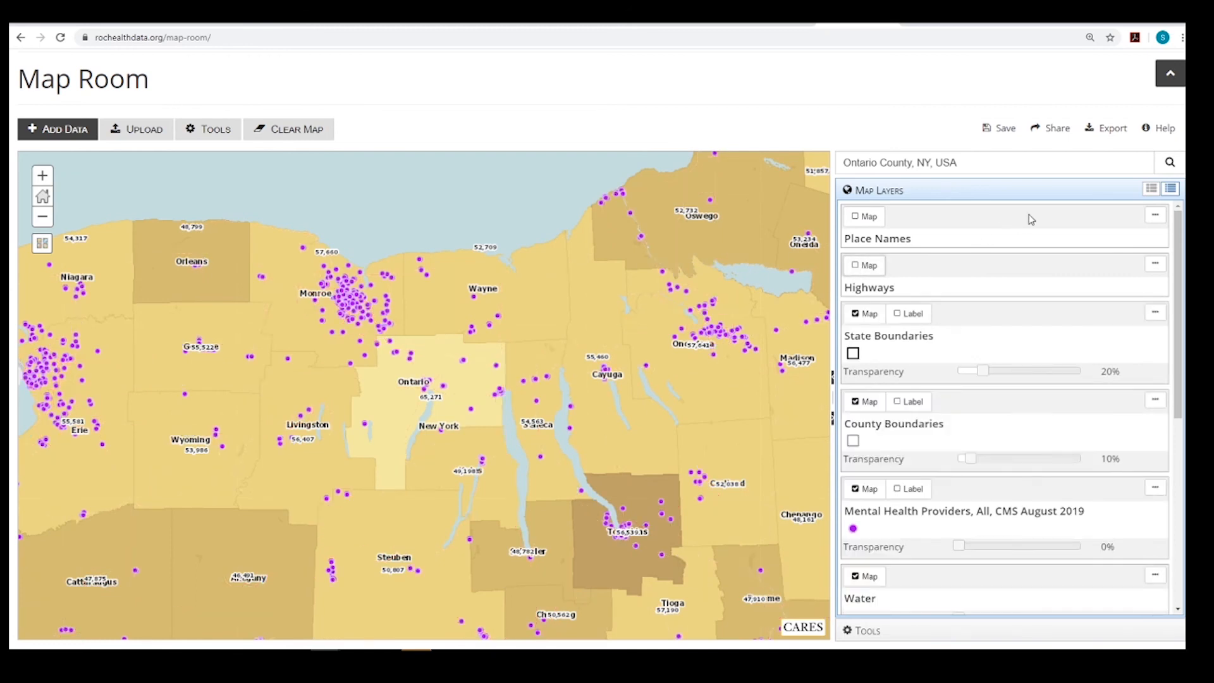
pyautogui.click(1150, 188)
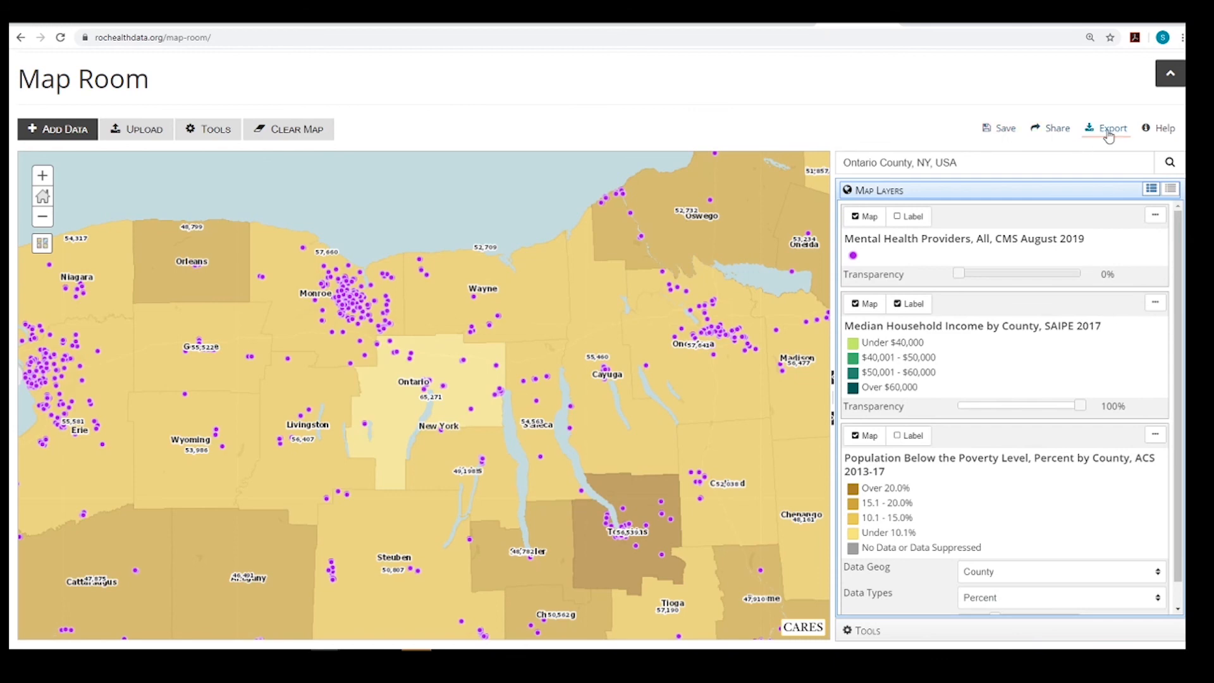
# Review the map's sharing options and its export layout and file format choices, closing both dialogs without exporting
pyautogui.click(1053, 129)
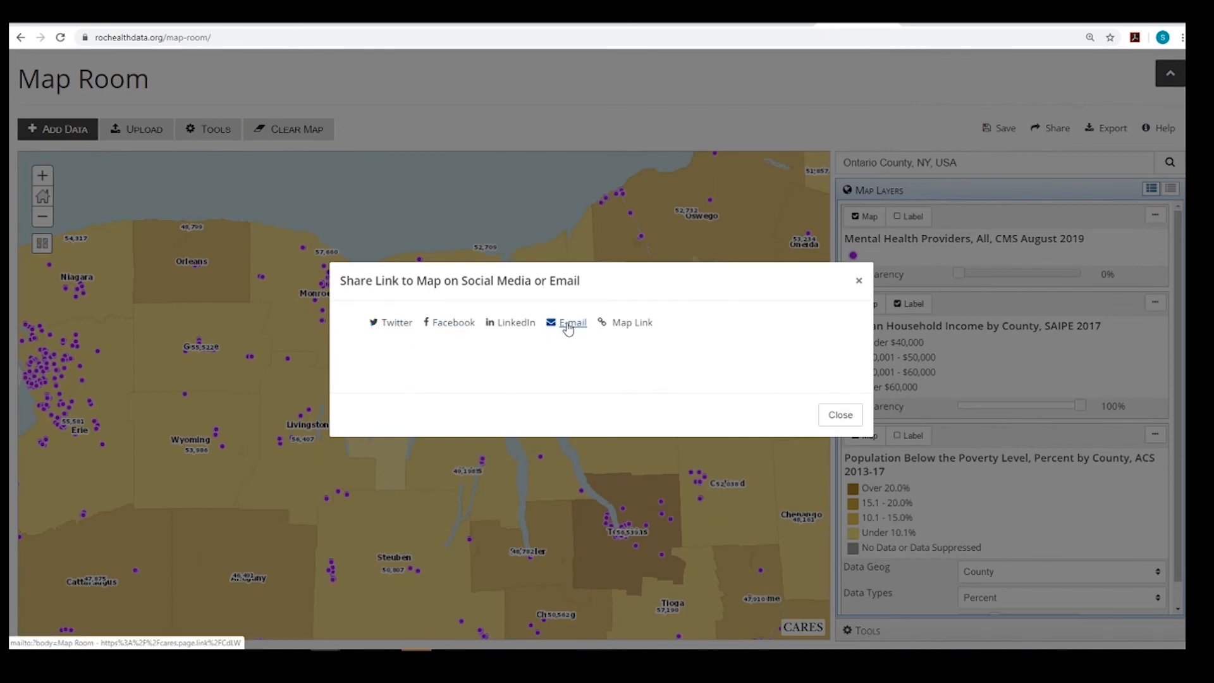
pyautogui.click(827, 419)
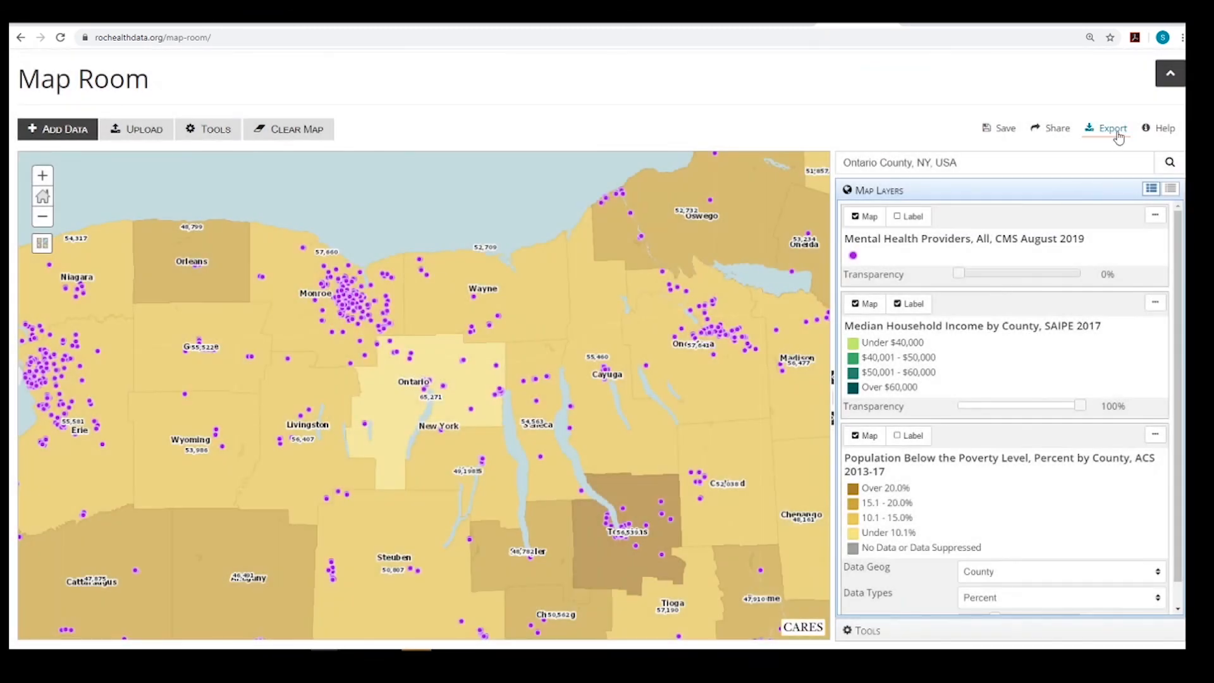
pyautogui.click(1117, 131)
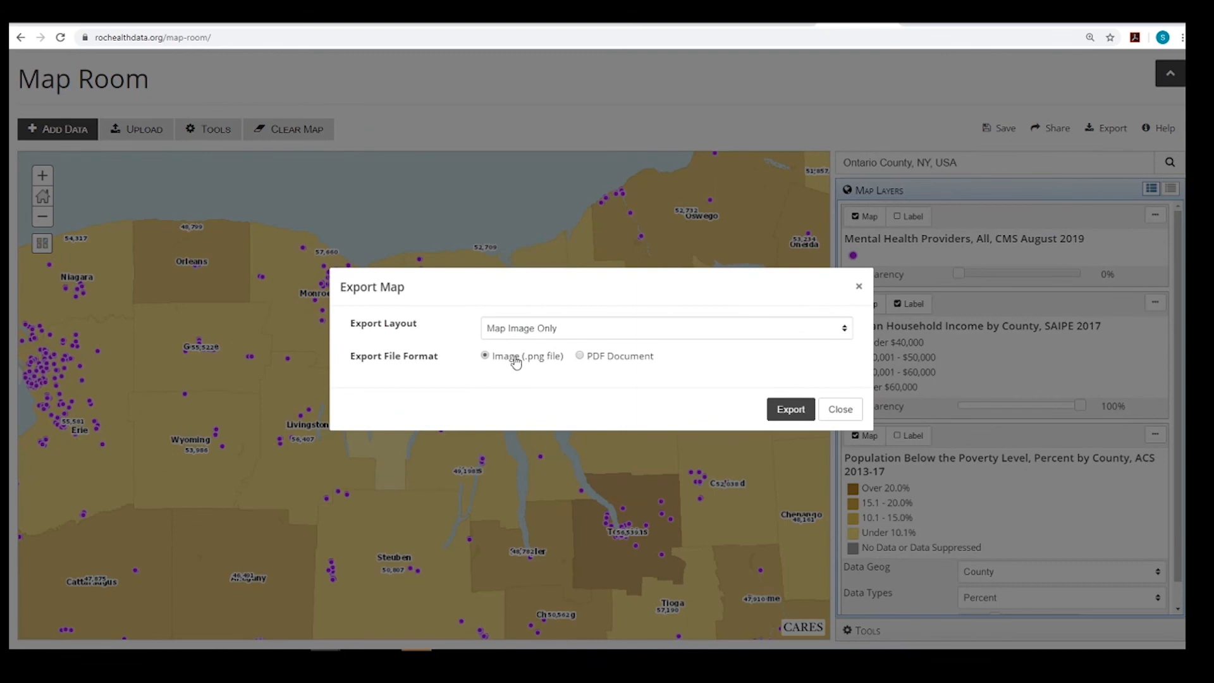
pyautogui.click(842, 411)
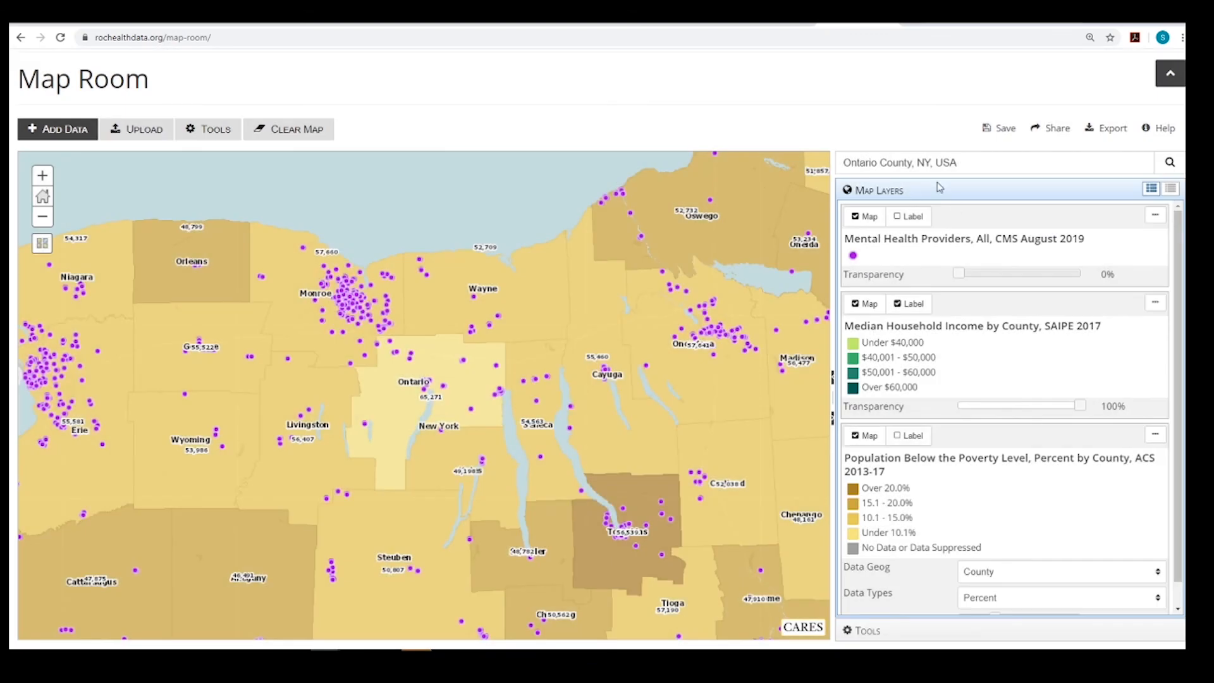